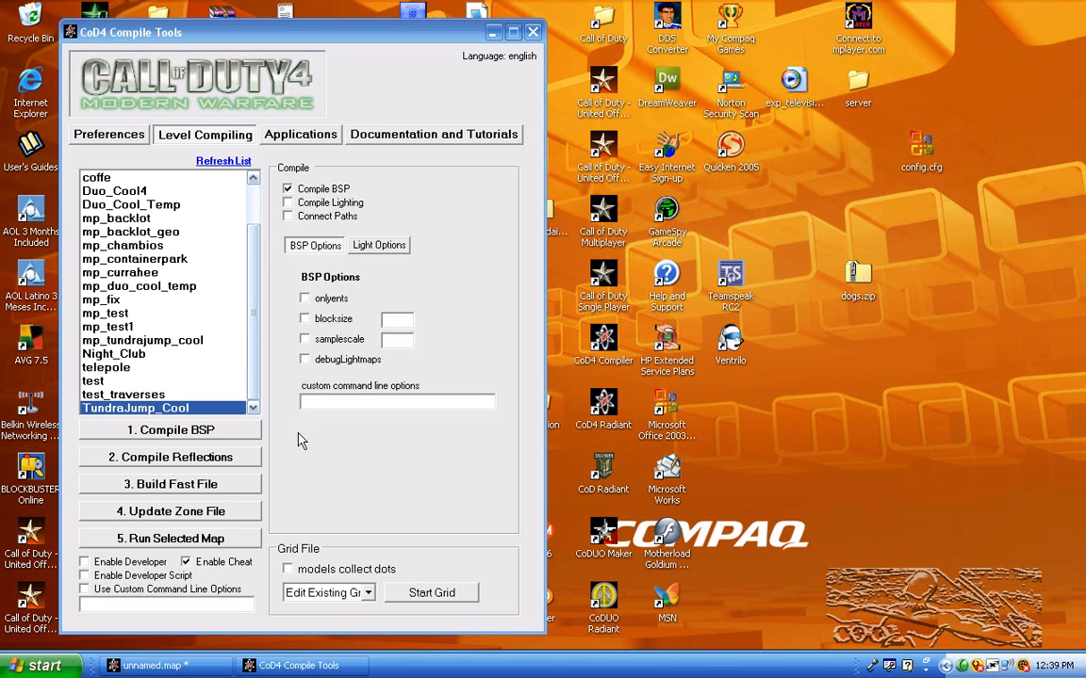
# Try to update the zone file for the TundraJump_Cool map, and close the compile tools
pyautogui.click(237, 511)
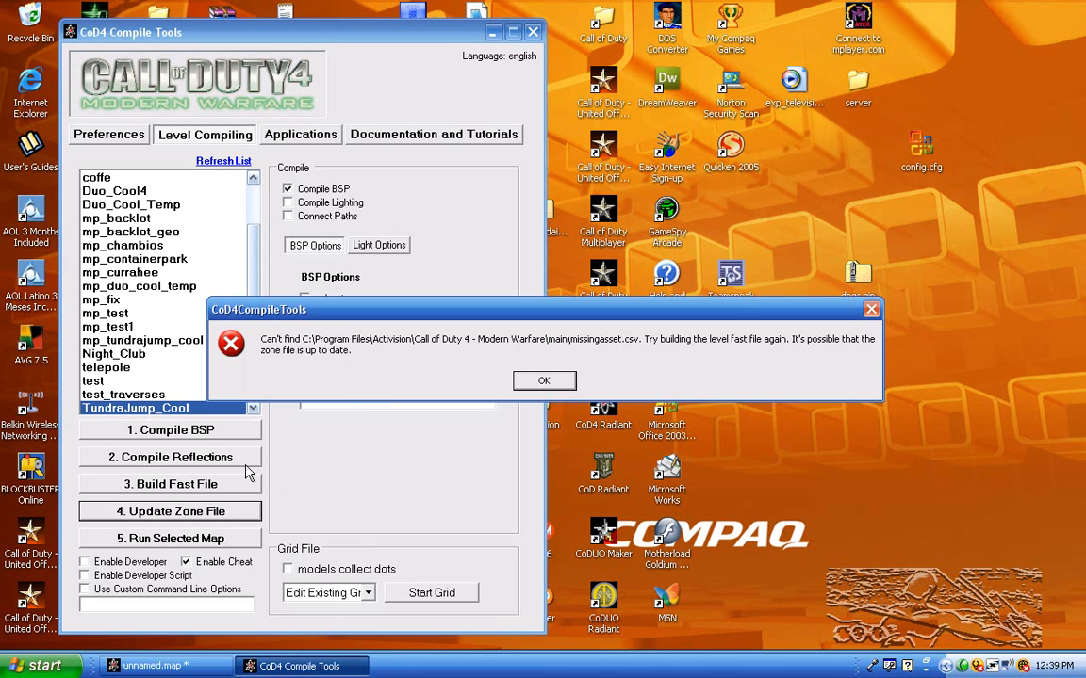
pyautogui.click(551, 385)
pyautogui.click(663, 380)
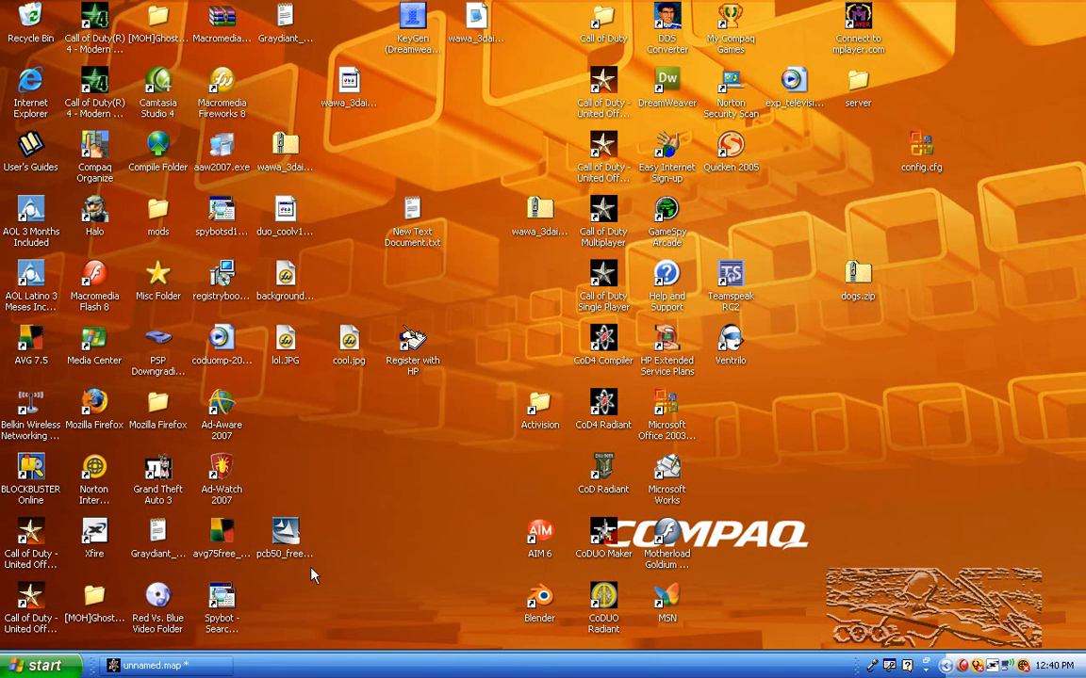
# Switch to unnamed.map in CoD4 Radiant and sample the textures of the grass brush and the small dirt brush
pyautogui.click(202, 666)
pyautogui.middleClick(808, 236)
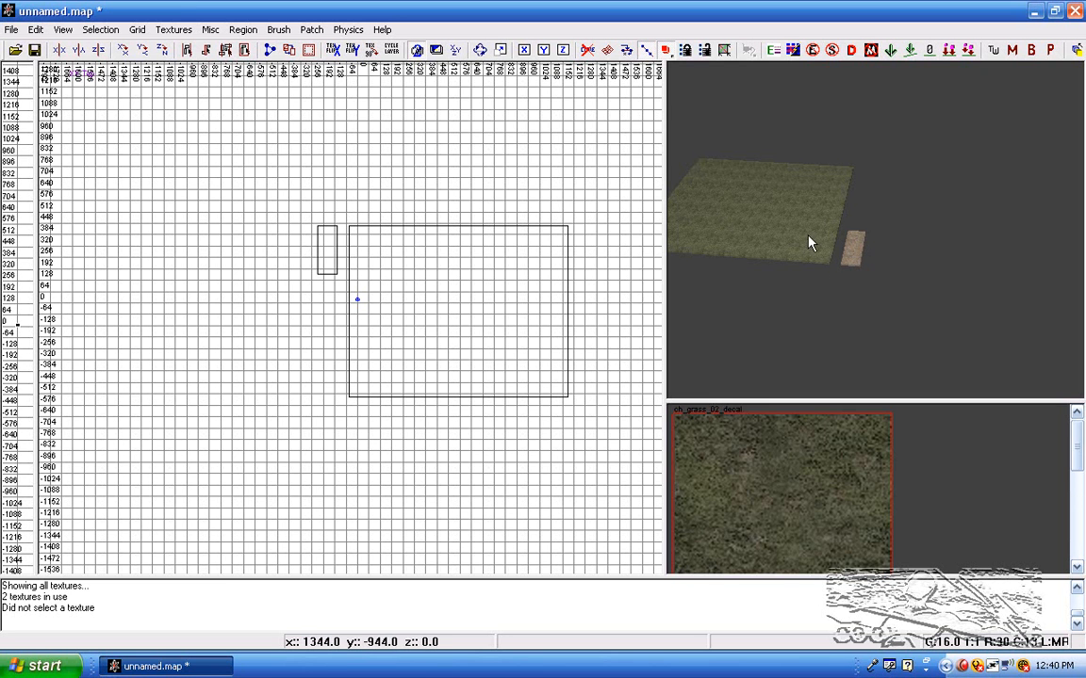
pyautogui.middleClick(859, 246)
pyautogui.middleClick(806, 247)
pyautogui.middleClick(851, 255)
pyautogui.middleClick(799, 248)
pyautogui.middleClick(858, 255)
pyautogui.middleClick(832, 246)
pyautogui.middleClick(856, 253)
pyautogui.middleClick(805, 234)
pyautogui.middleClick(860, 237)
pyautogui.middleClick(821, 245)
pyautogui.moveTo(749, 249); pyautogui.dragTo(781, 169, button='right')
pyautogui.keyDown('shift'); pyautogui.click(808, 181); pyautogui.keyUp('shift')
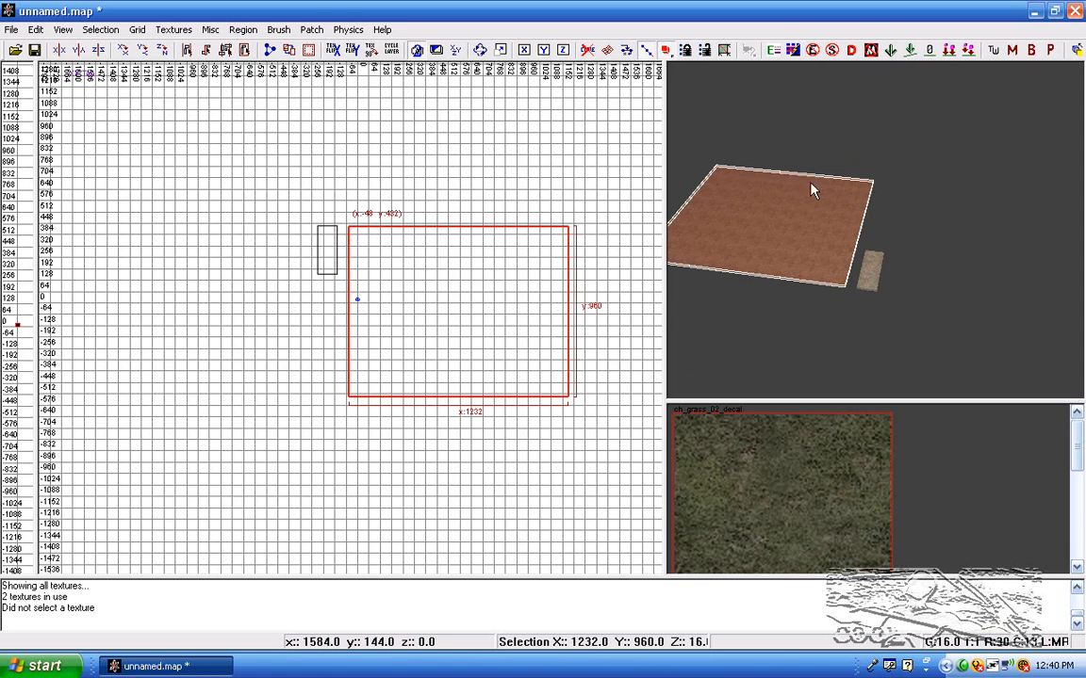
pyautogui.keyDown('shift'); pyautogui.click(771, 217); pyautogui.keyUp('shift')
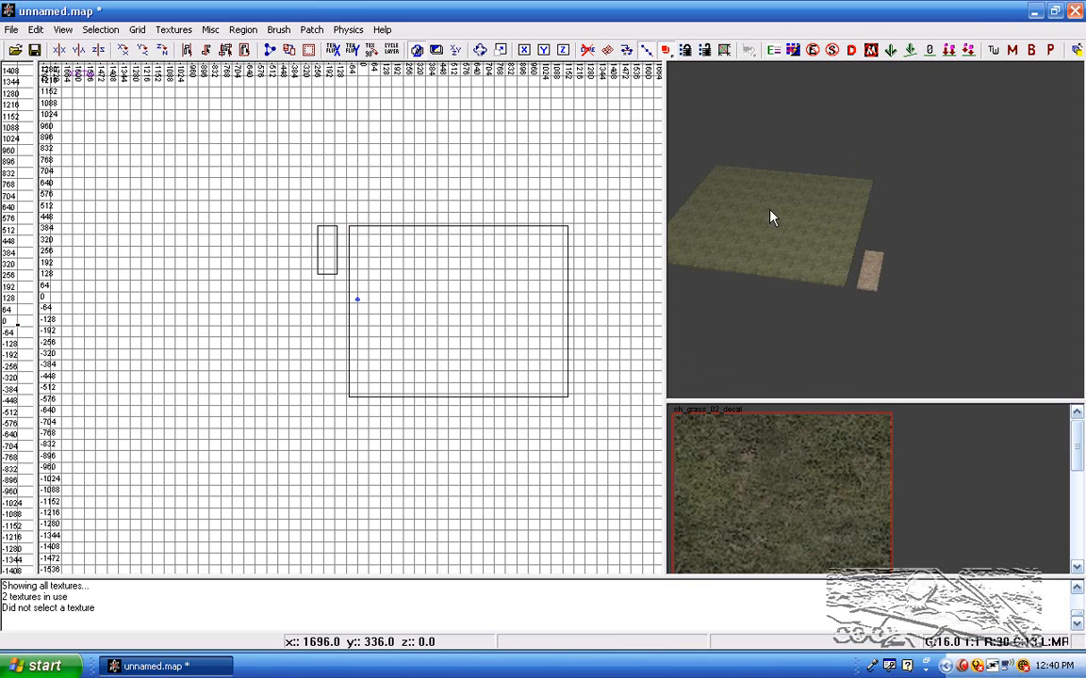
# Enlarge the small ch_ground_dirt02 brush to about 1104 by 2624 units, extending it away from the grass brush
pyautogui.middleClick(875, 262)
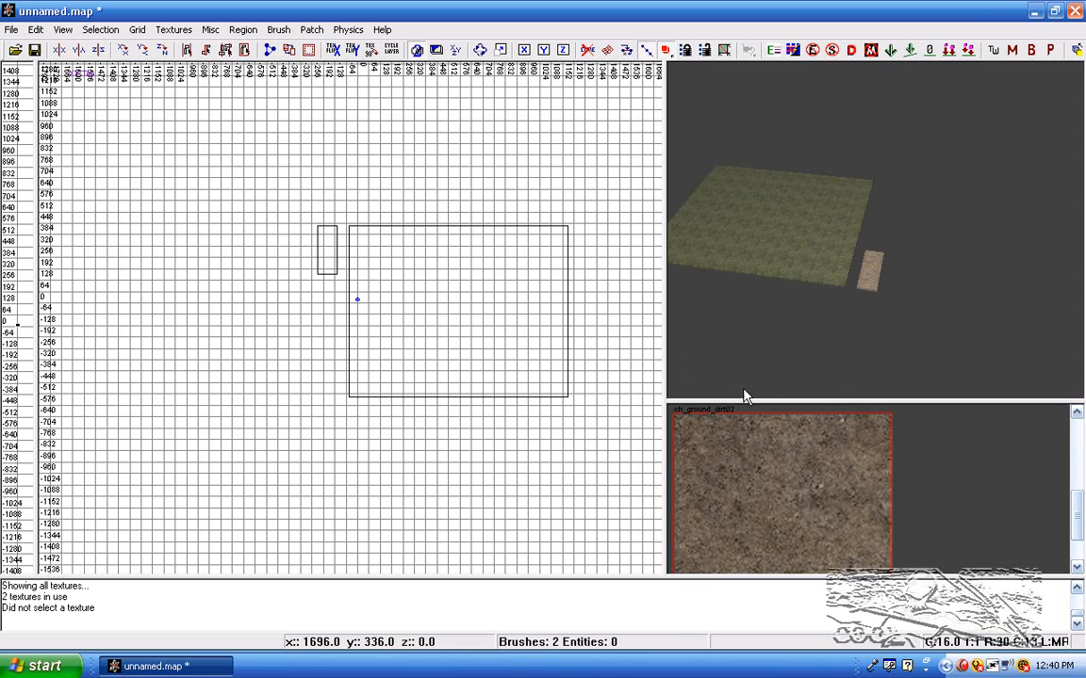
pyautogui.keyDown('shift'); pyautogui.click(880, 264); pyautogui.keyUp('shift')
pyautogui.moveTo(477, 244); pyautogui.dragTo(339, 305, button='right')
pyautogui.moveTo(339, 305); pyautogui.dragTo(216, 382)
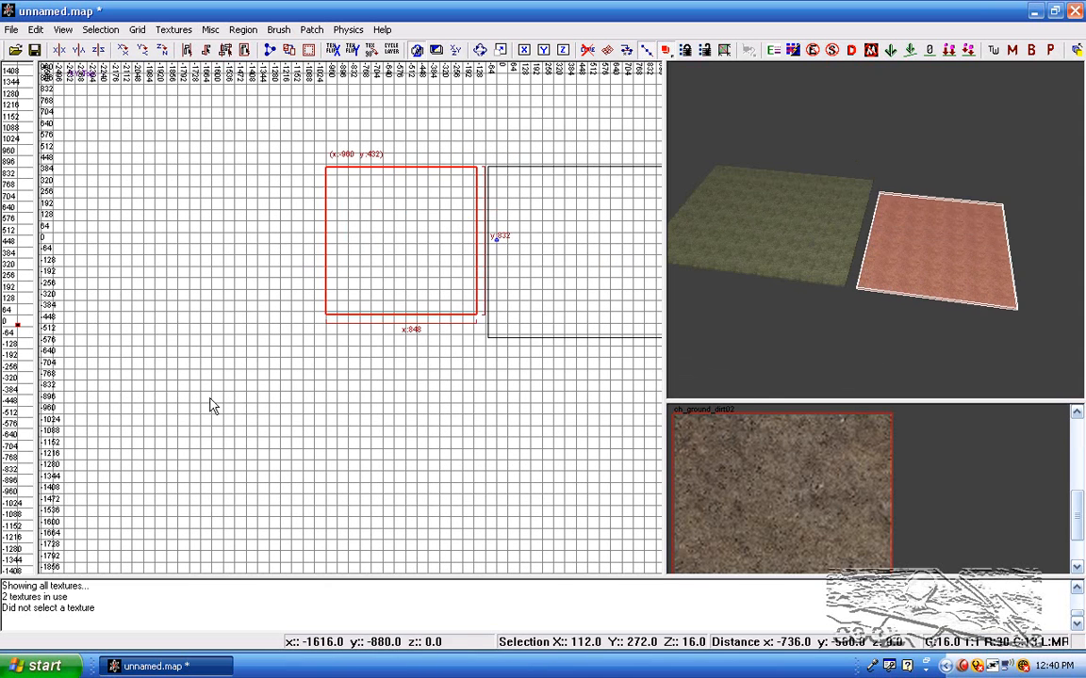
pyautogui.scroll(-2, 298, 317)
pyautogui.moveTo(298, 318); pyautogui.dragTo(314, 421)
# Convert the enlarged dirt brush into a terrain patch with a density of width 14 and height 15
pyautogui.click(313, 29)
pyautogui.click(311, 29)
pyautogui.click(292, 31)
pyautogui.click(340, 60)
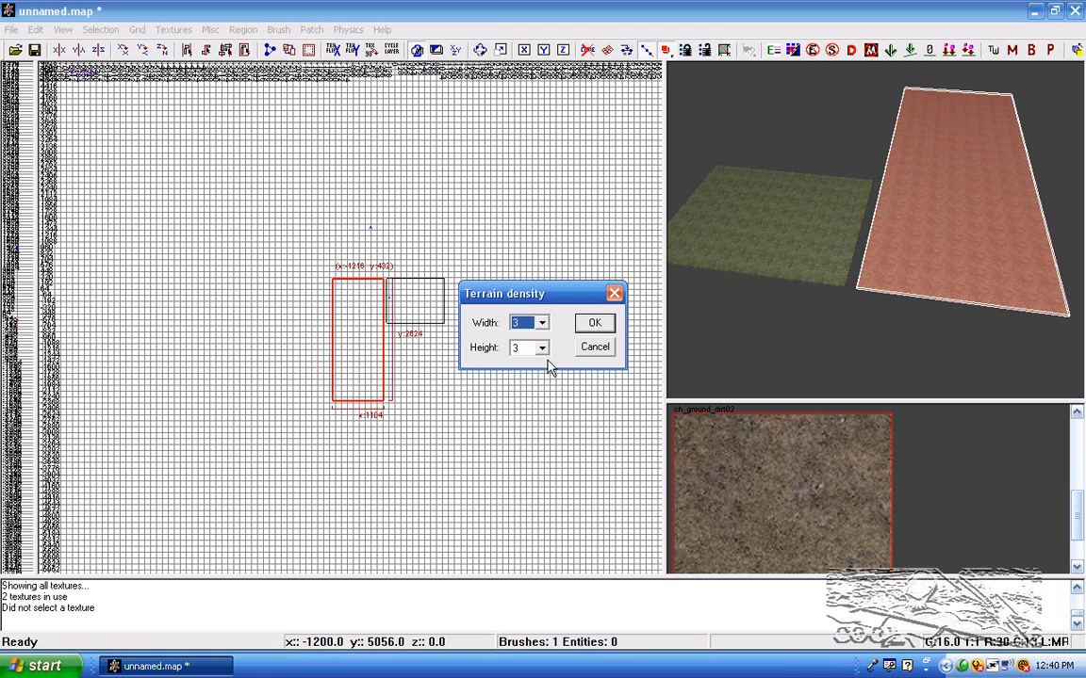
pyautogui.click(542, 324)
pyautogui.click(536, 477)
pyautogui.click(541, 348)
pyautogui.click(542, 347)
pyautogui.click(542, 347)
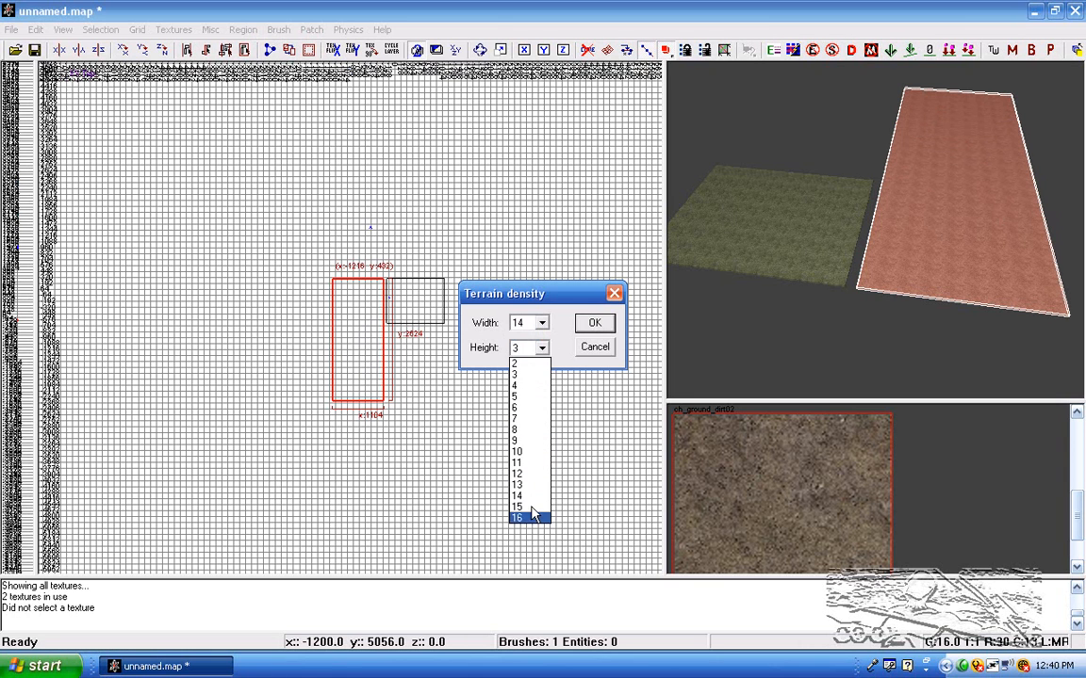
pyautogui.click(531, 506)
pyautogui.click(591, 322)
# Widen the terrain patch to about 2705 units along x, away from the grass brush
pyautogui.scroll(3, 443, 365)
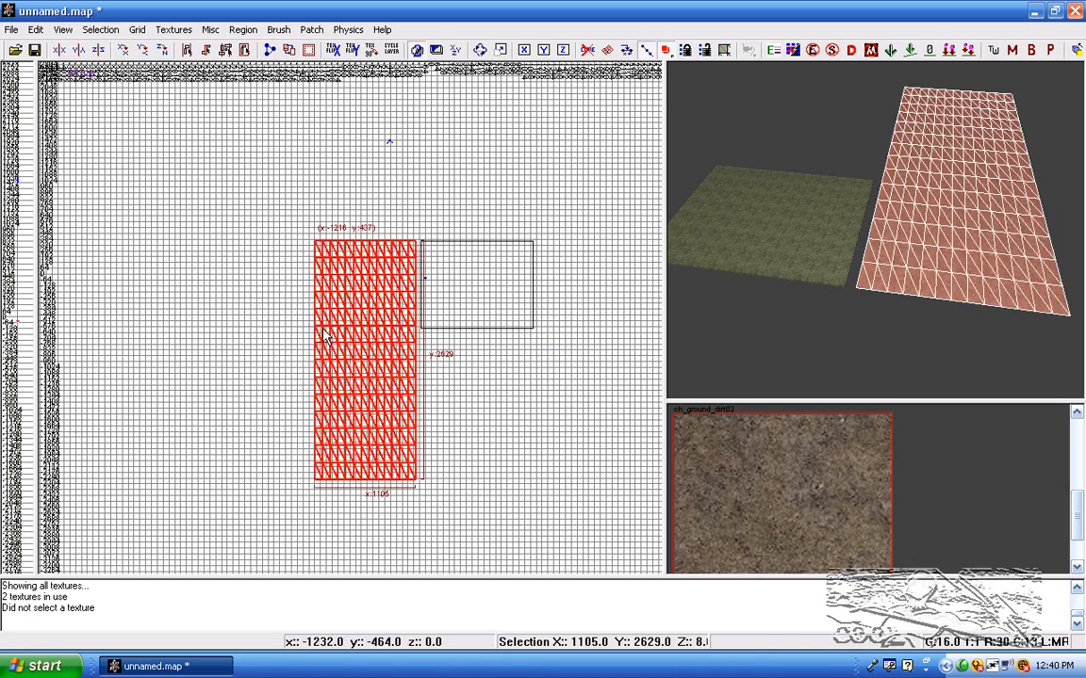
pyautogui.moveTo(294, 317); pyautogui.dragTo(172, 298)
pyautogui.press('Escape')
pyautogui.keyDown('shift'); pyautogui.click(887, 213); pyautogui.keyUp('shift')
pyautogui.press('s')
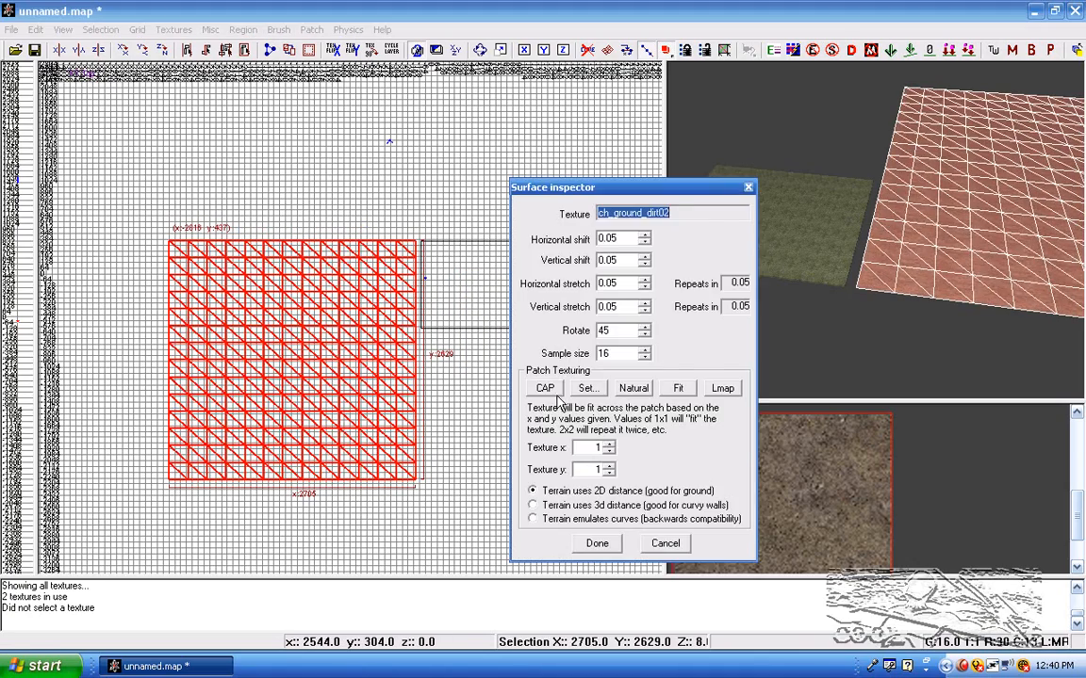
pyautogui.press('Escape')
pyautogui.press('Escape')
# Raise the terrain edge facing the grass brush with Paint Height in the advanced patch editing options at amplitude 1
pyautogui.moveTo(838, 297); pyautogui.dragTo(832, 234, button='right')
pyautogui.keyDown('shift'); pyautogui.click(833, 235); pyautogui.keyUp('shift')
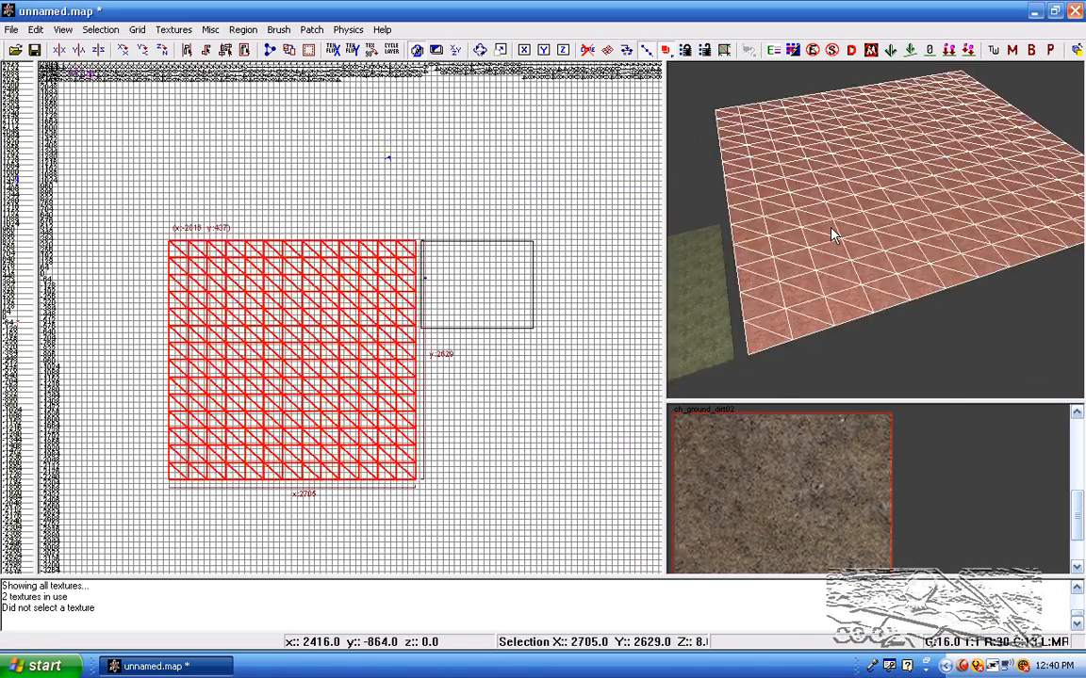
pyautogui.press('y')
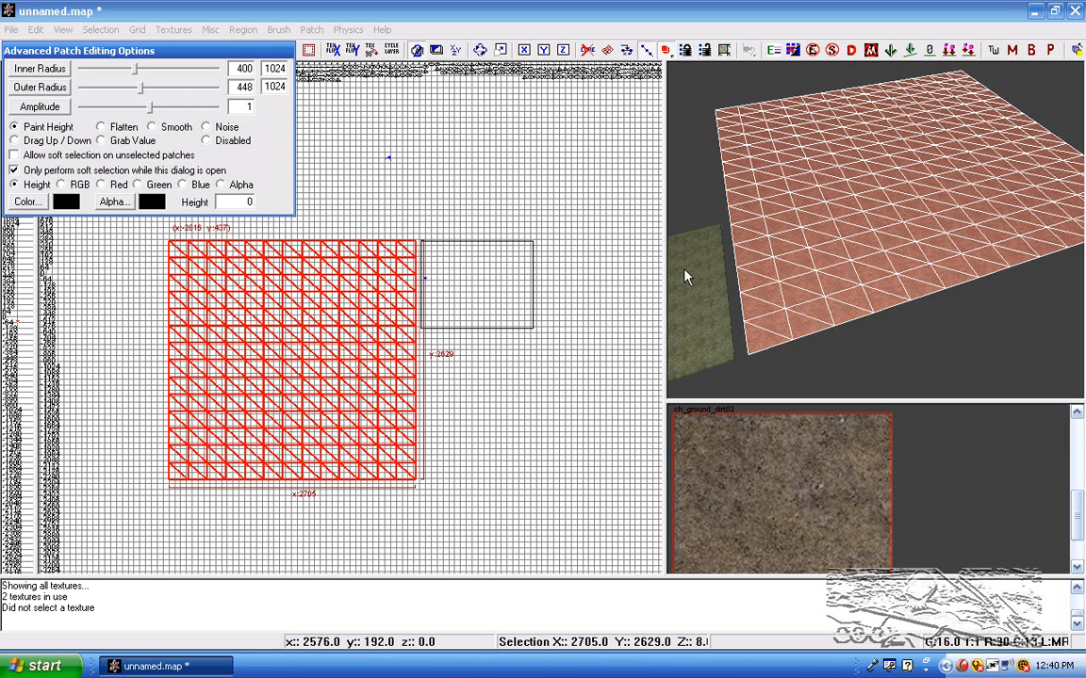
pyautogui.moveTo(790, 302)
pyautogui.mouseDown()
pyautogui.moveTo(756, 122)
pyautogui.moveTo(746, 185)
pyautogui.mouseUp()
# Try a Paint Height stroke at amplitude 8, undo it, and reset the amplitude to 1
pyautogui.moveTo(165, 109); pyautogui.dragTo(176, 108)
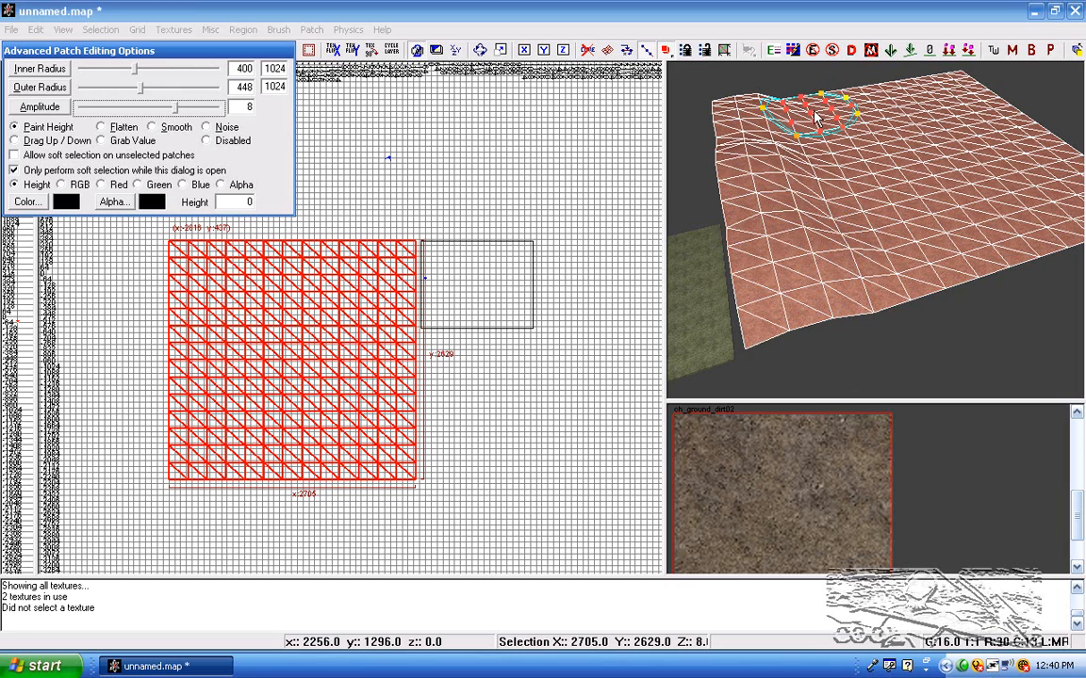
pyautogui.moveTo(916, 114); pyautogui.dragTo(912, 110)
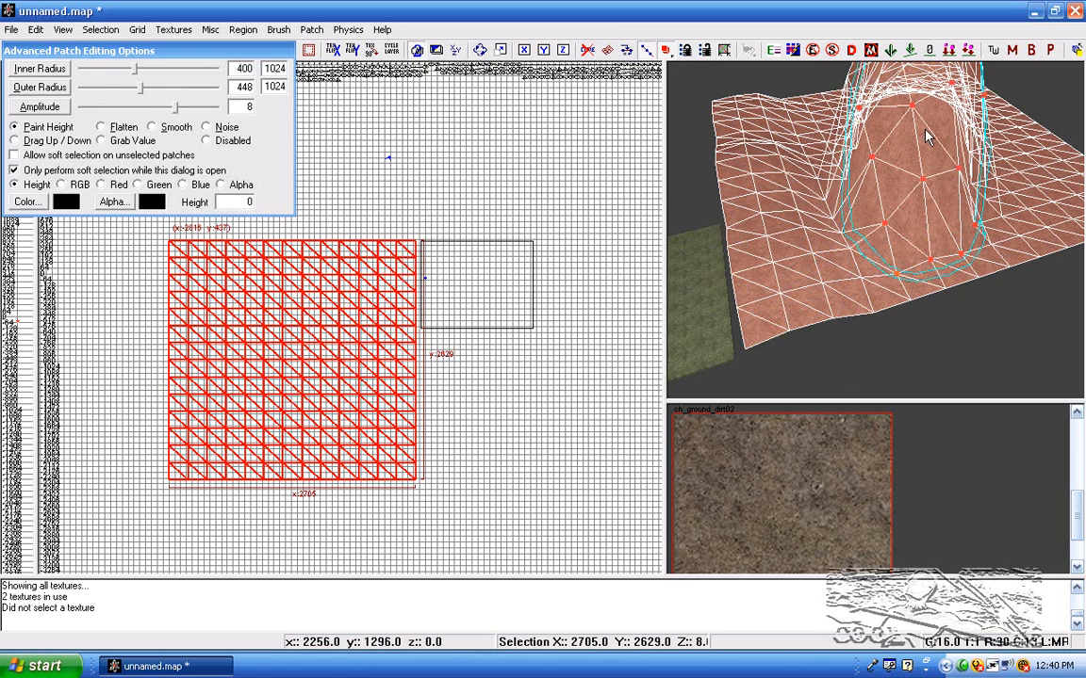
pyautogui.hotkey('ctrl', 'z')
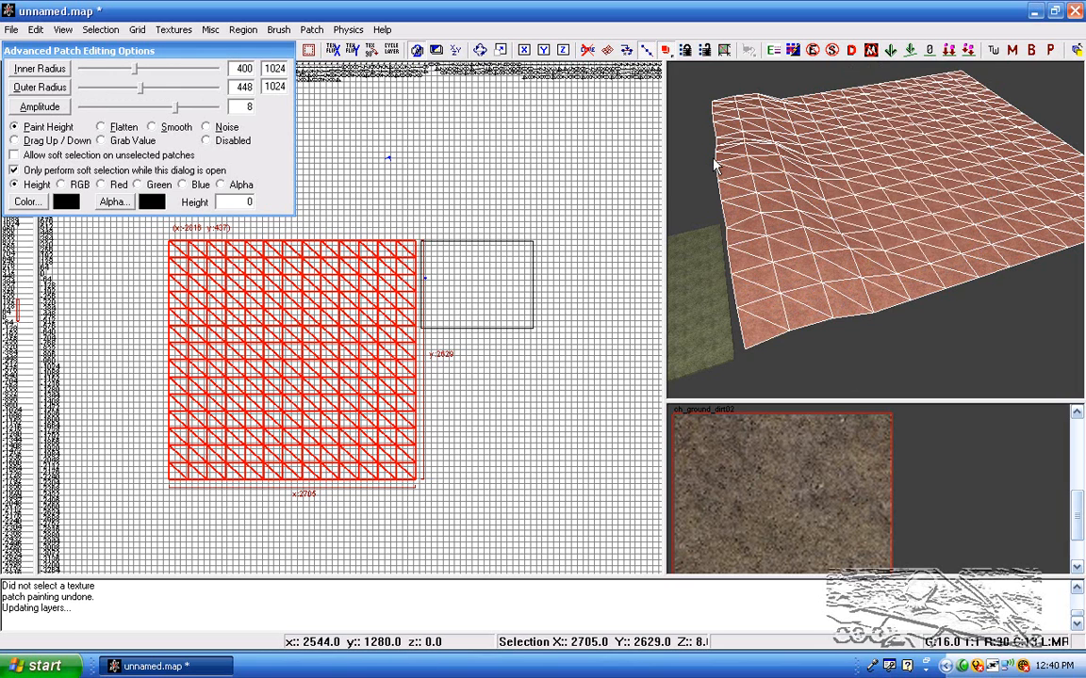
pyautogui.click(151, 114)
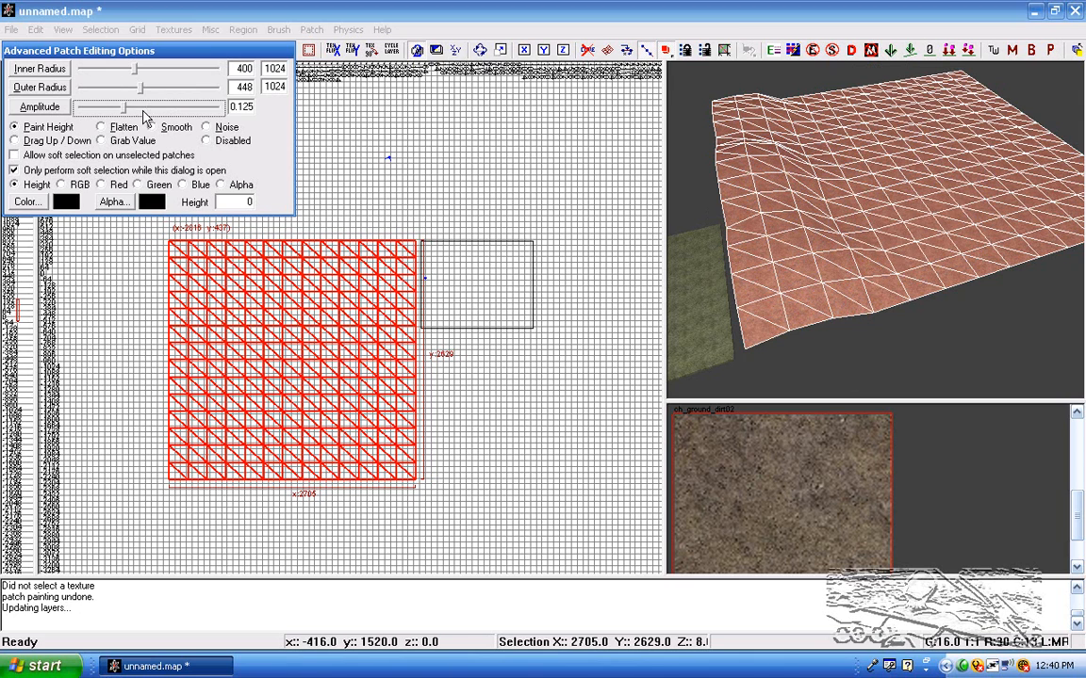
# Paint further raised hills along the terrain's edges with Paint Height at amplitude 1
pyautogui.moveTo(840, 121)
pyautogui.mouseDown()
pyautogui.moveTo(839, 83)
pyautogui.moveTo(963, 72)
pyautogui.moveTo(871, 117)
pyautogui.mouseUp()
pyautogui.press('Escape')
pyautogui.moveTo(966, 159)
pyautogui.mouseDown(button='right')
pyautogui.moveTo(947, 177)
pyautogui.moveTo(954, 160)
pyautogui.moveTo(945, 152)
pyautogui.mouseUp(button='right')
pyautogui.keyDown('shift'); pyautogui.click(945, 153); pyautogui.keyUp('shift')
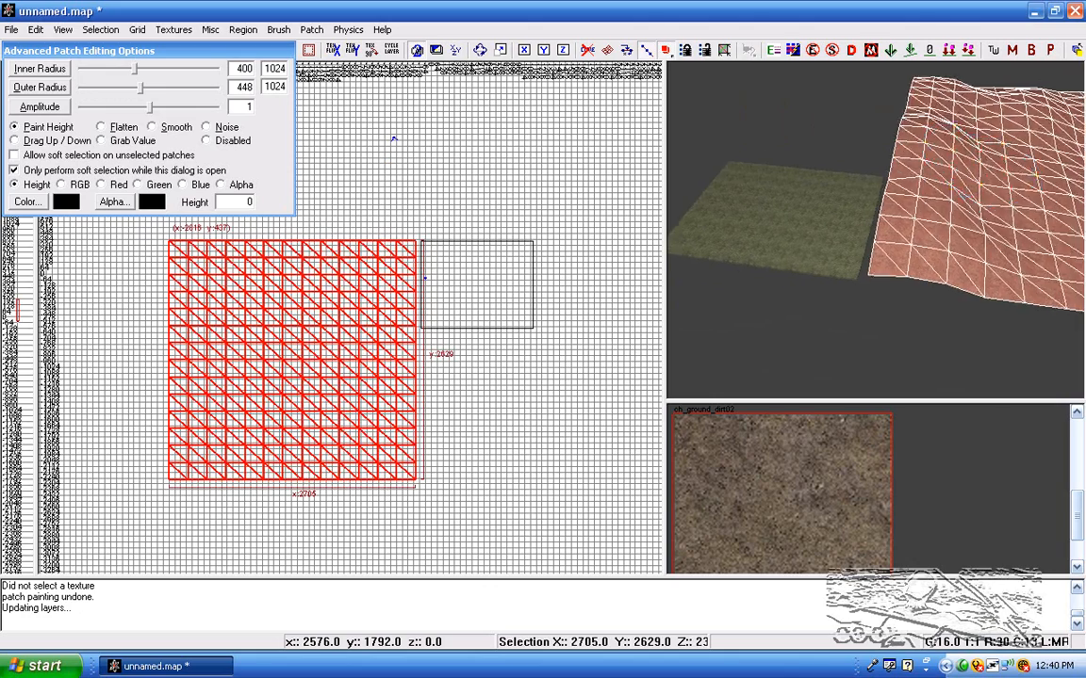
pyautogui.moveTo(938, 141); pyautogui.dragTo(959, 211)
pyautogui.press('Escape')
pyautogui.moveTo(960, 211); pyautogui.dragTo(978, 180, button='right')
pyautogui.keyDown('shift'); pyautogui.click(977, 180); pyautogui.keyUp('shift')
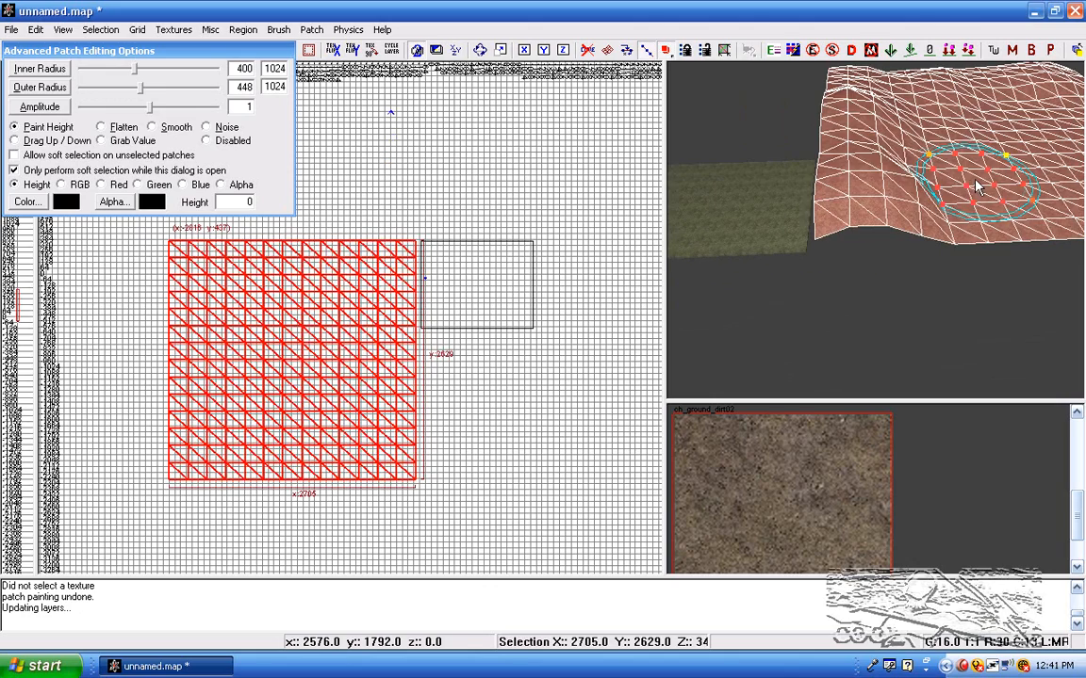
# Overlay the terrain patch with an exactly aligned duplicate textured with ch_grass_02_decal
pyautogui.scroll(10, 396, 245)
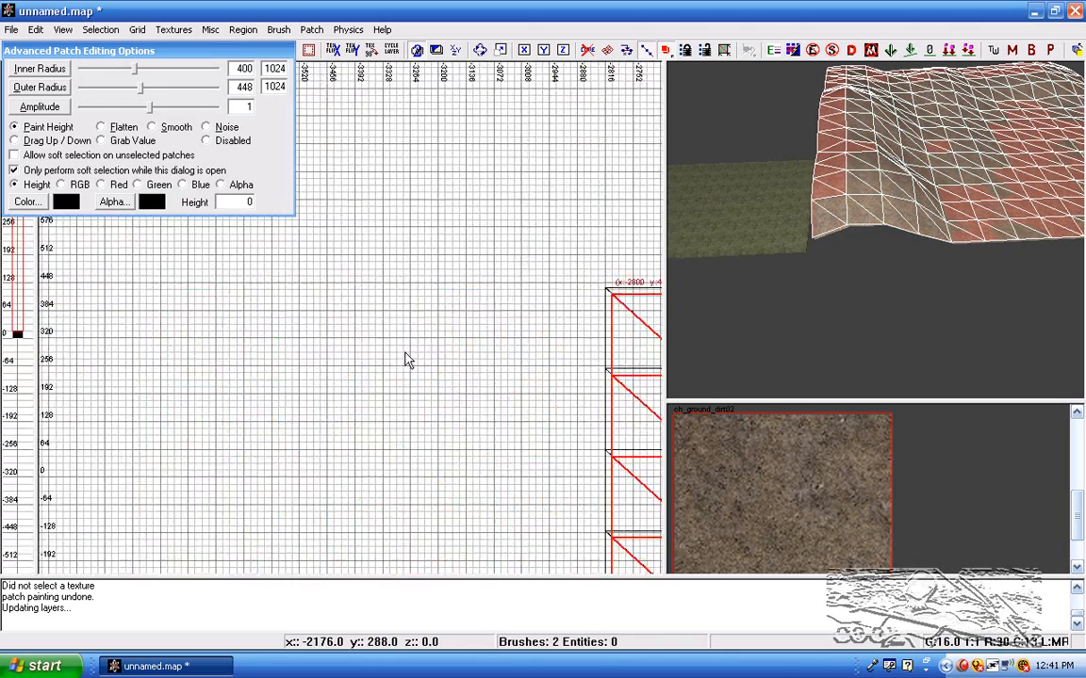
pyautogui.scroll(2, 546, 356)
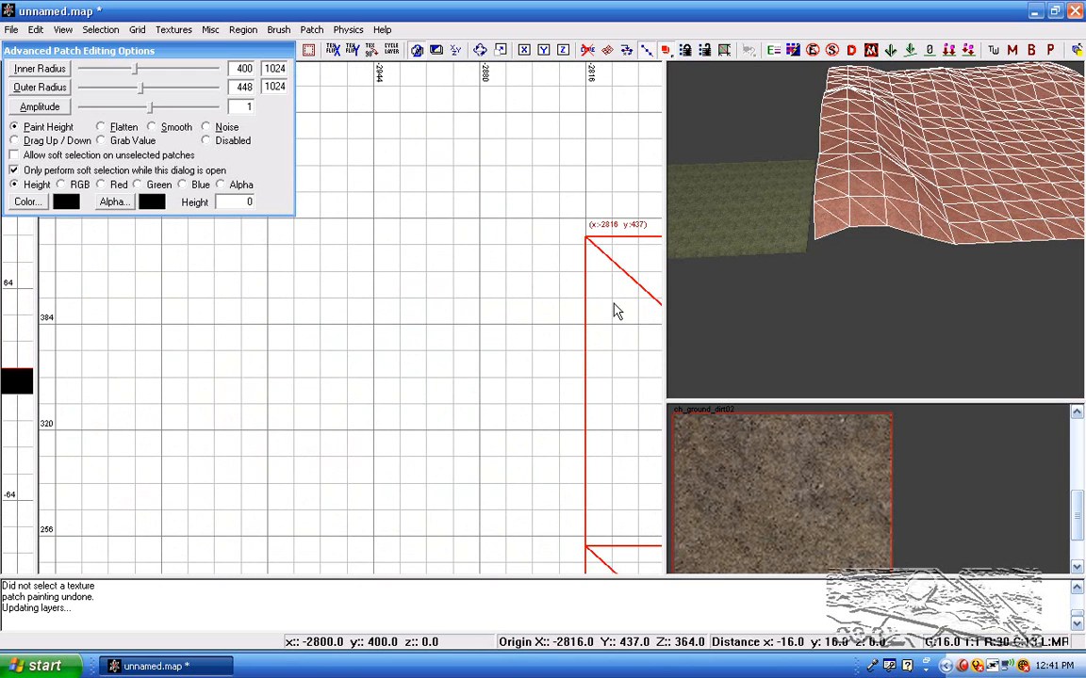
pyautogui.press('Escape')
# Delete the flat grass brush beside the terrain
pyautogui.keyDown('shift'); pyautogui.click(745, 228); pyautogui.keyUp('shift')
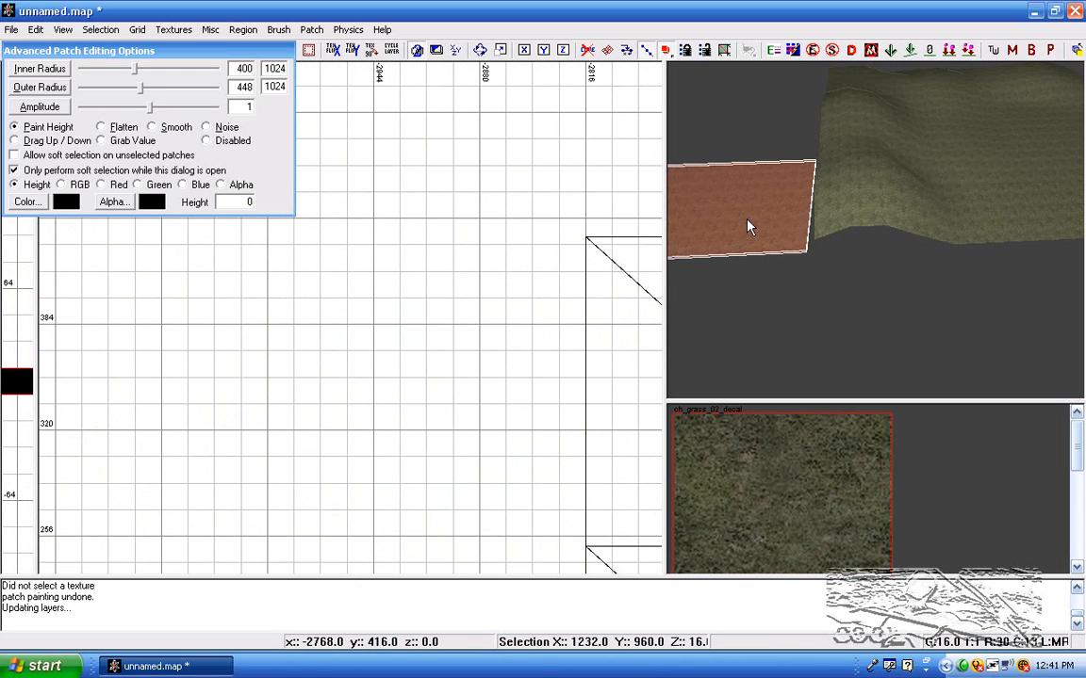
pyautogui.press('BackSpace')
pyautogui.moveTo(745, 228); pyautogui.dragTo(904, 153, button='right')
# Paint the grass layer's alpha black with the Flatten mode over the flat ground so the dirt blends through
pyautogui.keyDown('shift'); pyautogui.click(904, 153); pyautogui.keyUp('shift')
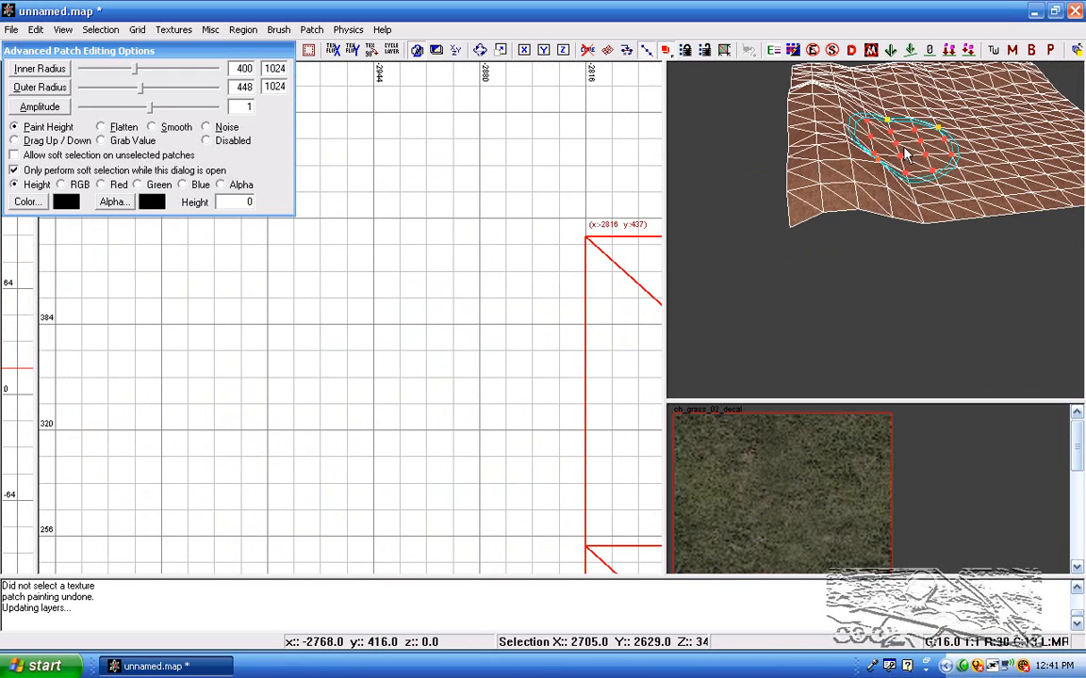
pyautogui.press('Escape')
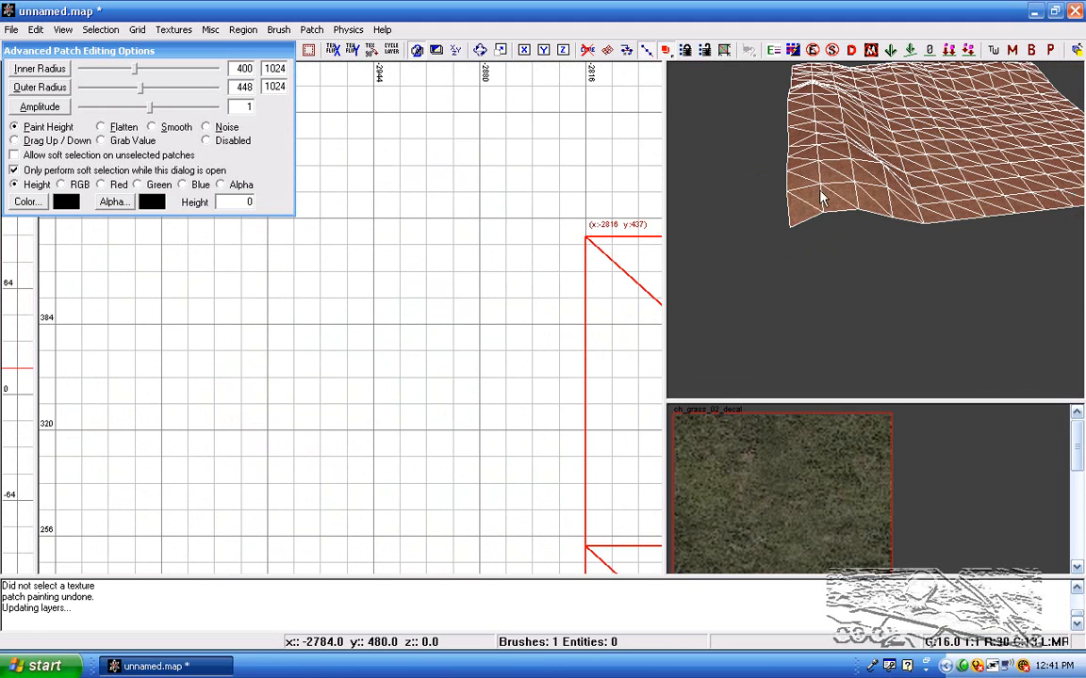
pyautogui.click(112, 129)
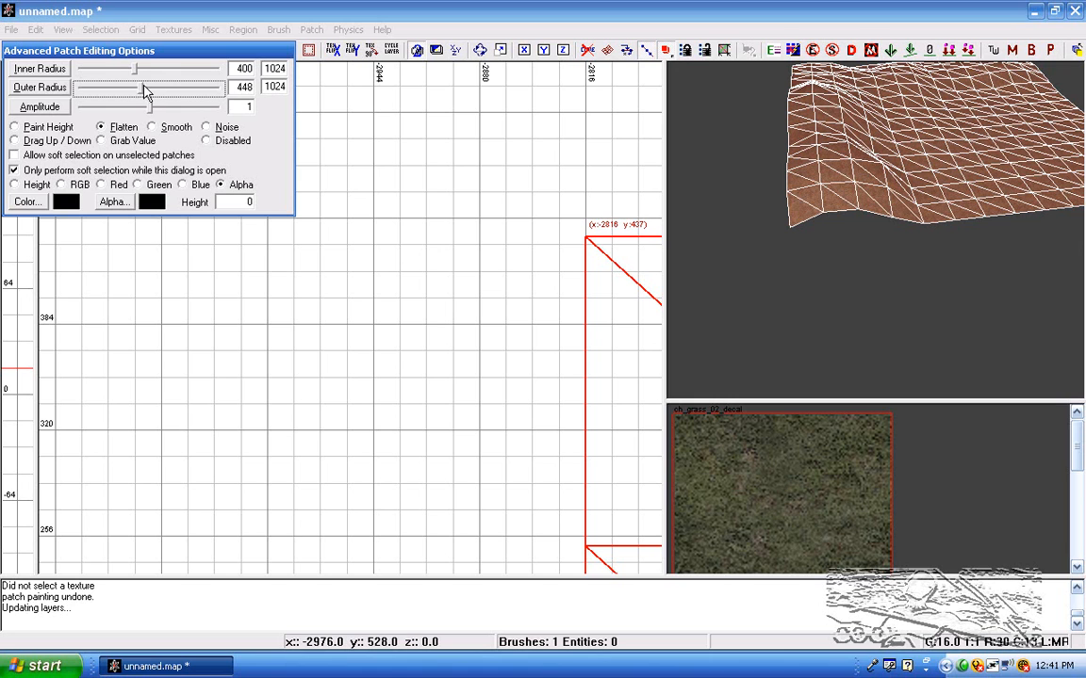
pyautogui.moveTo(792, 253)
pyautogui.mouseDown(button='right')
pyautogui.moveTo(802, 189)
pyautogui.moveTo(850, 170)
pyautogui.moveTo(873, 182)
pyautogui.moveTo(886, 267)
pyautogui.mouseUp(button='right')
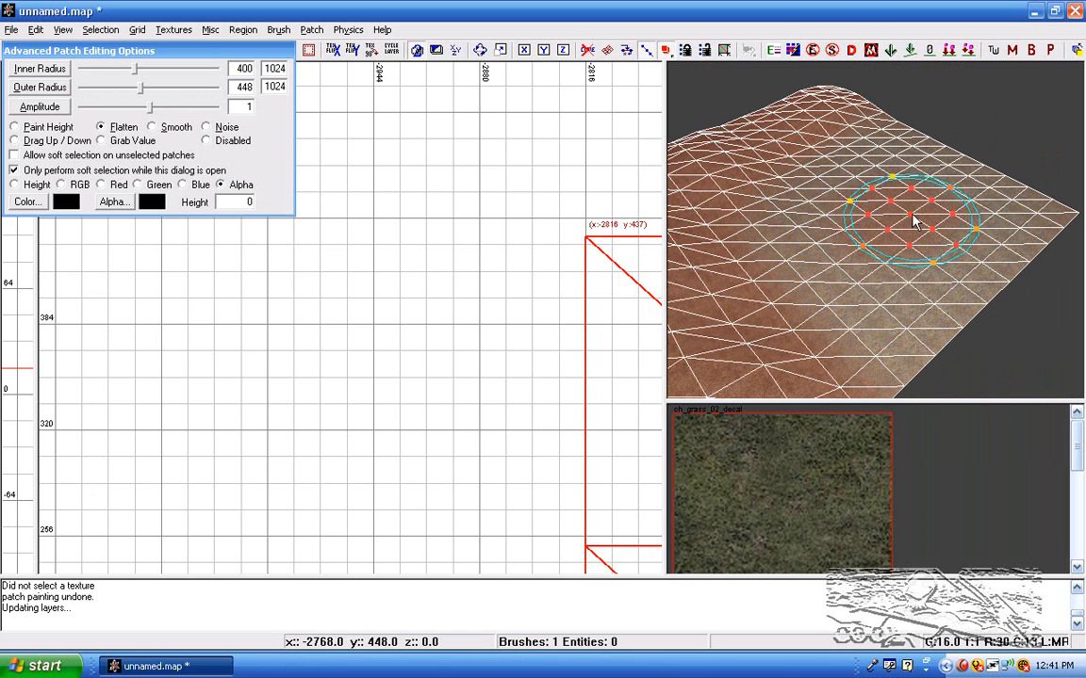
pyautogui.press('Escape')
# Close the advanced patch editing options and examine the blend of grass and dirt across the terrain
pyautogui.moveTo(923, 268)
pyautogui.mouseDown(button='right')
pyautogui.moveTo(947, 240)
pyautogui.moveTo(891, 226)
pyautogui.moveTo(876, 236)
pyautogui.moveTo(872, 212)
pyautogui.moveTo(874, 226)
pyautogui.moveTo(920, 251)
pyautogui.moveTo(955, 257)
pyautogui.moveTo(894, 334)
pyautogui.mouseUp(button='right')
pyautogui.scroll(-2, 460, 249)
pyautogui.scroll(-10, 462, 252)
pyautogui.moveTo(475, 265); pyautogui.dragTo(445, 163, button='right')
pyautogui.moveTo(895, 310); pyautogui.dragTo(875, 250, button='right')
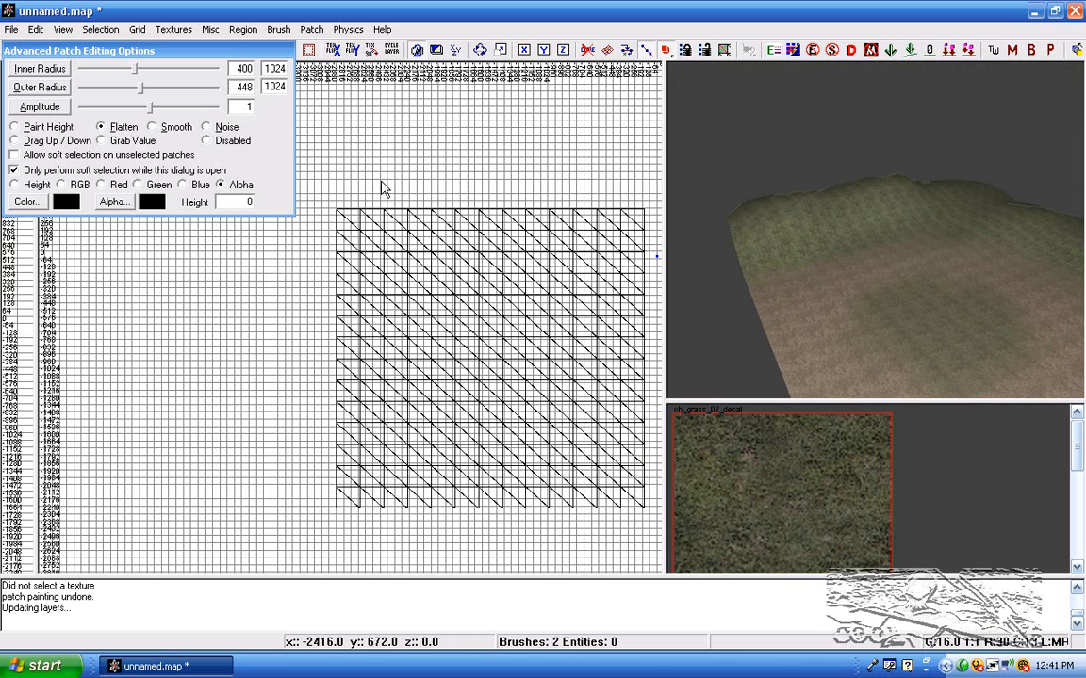
pyautogui.press('y')
pyautogui.moveTo(530, 313); pyautogui.dragTo(469, 252, button='right')
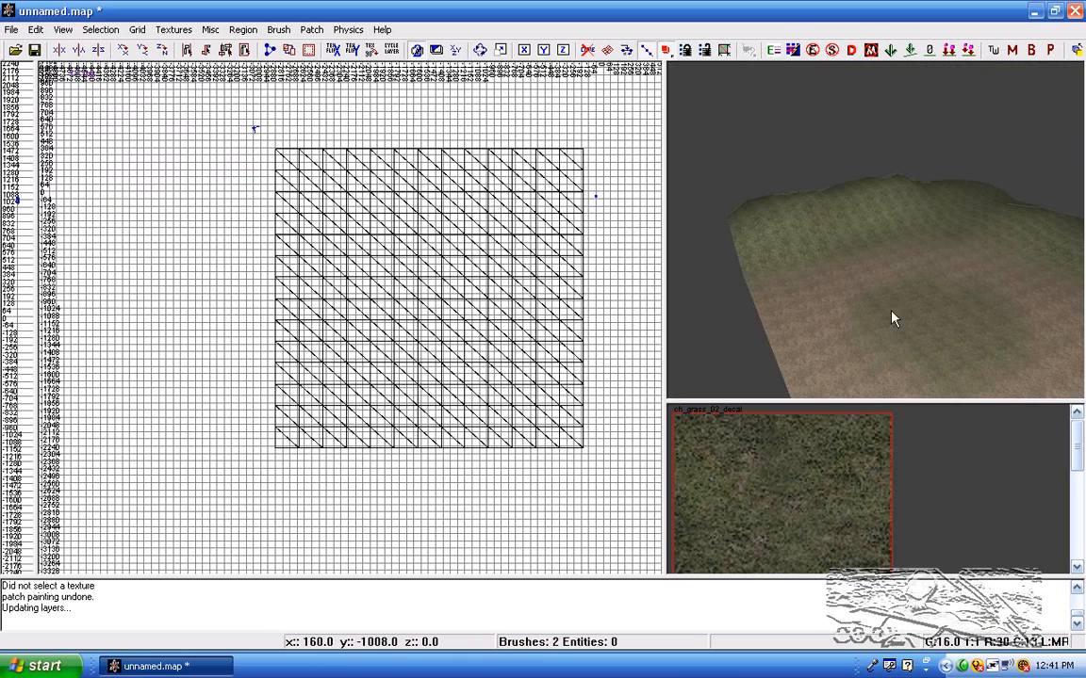
pyautogui.moveTo(909, 302); pyautogui.dragTo(874, 298, button='right')
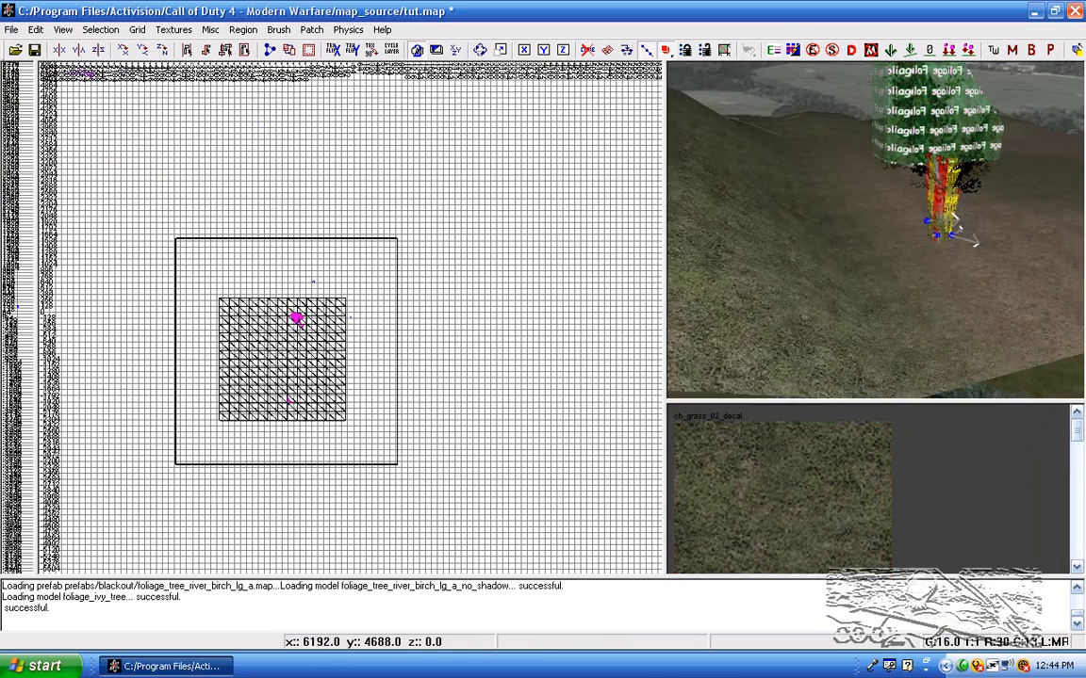
# Examine the tree prefab and the surrounding hills in tut.map
pyautogui.press('Up')
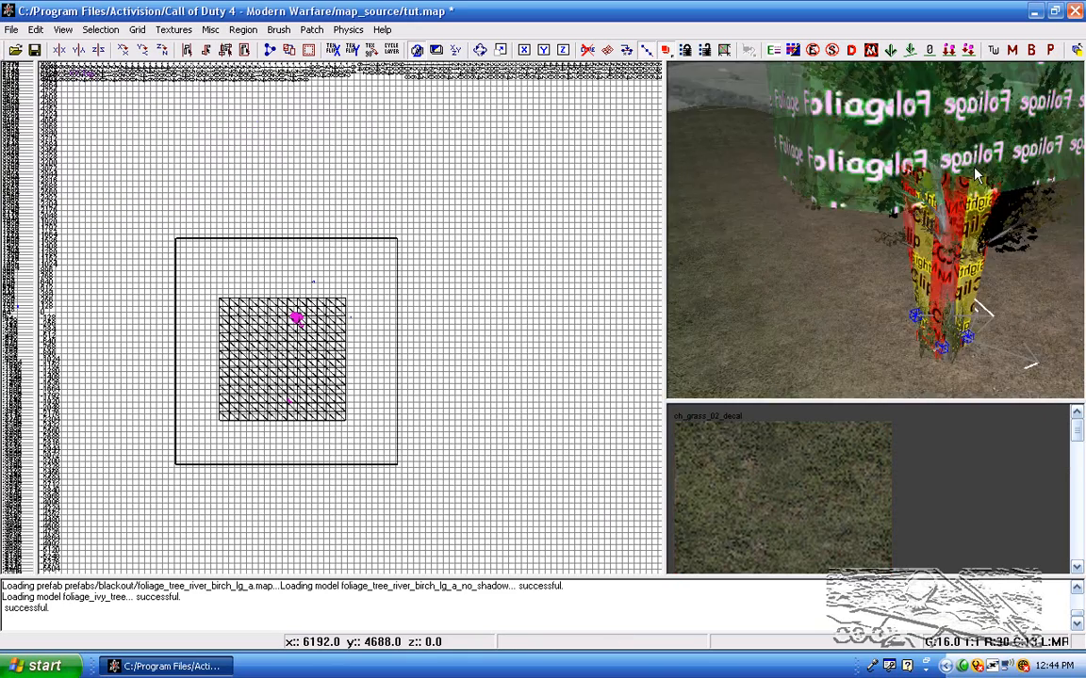
pyautogui.moveTo(983, 172); pyautogui.dragTo(979, 229, button='right')
pyautogui.scroll(4, 292, 338)
pyautogui.moveTo(291, 338); pyautogui.dragTo(371, 164, button='right')
pyautogui.scroll(2, 291, 338)
pyautogui.moveTo(344, 295); pyautogui.dragTo(428, 224, button='right')
pyautogui.moveTo(788, 196); pyautogui.dragTo(749, 273, button='right')
pyautogui.moveTo(787, 238)
pyautogui.mouseDown(button='right')
pyautogui.moveTo(787, 227)
pyautogui.moveTo(787, 238)
pyautogui.mouseUp(button='right')
# Select the small model entity on the terrain and raise it vertically
pyautogui.scroll(6, 291, 286)
pyautogui.scroll(1, 276, 232)
pyautogui.moveTo(277, 231); pyautogui.dragTo(294, 253, button='right')
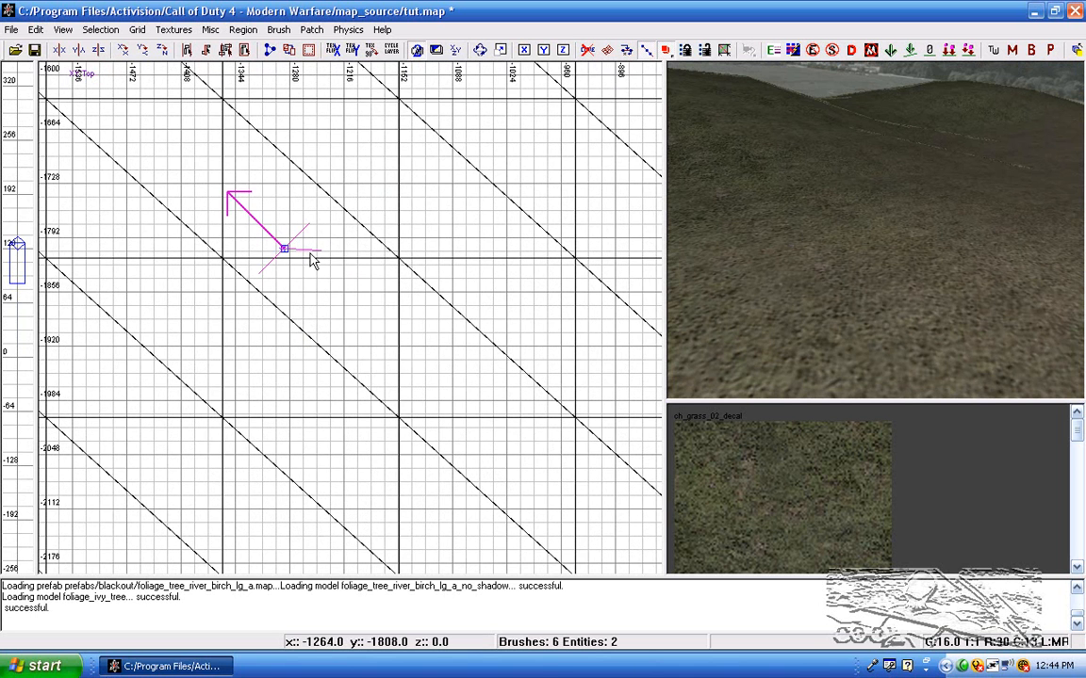
pyautogui.scroll(-1, 331, 256)
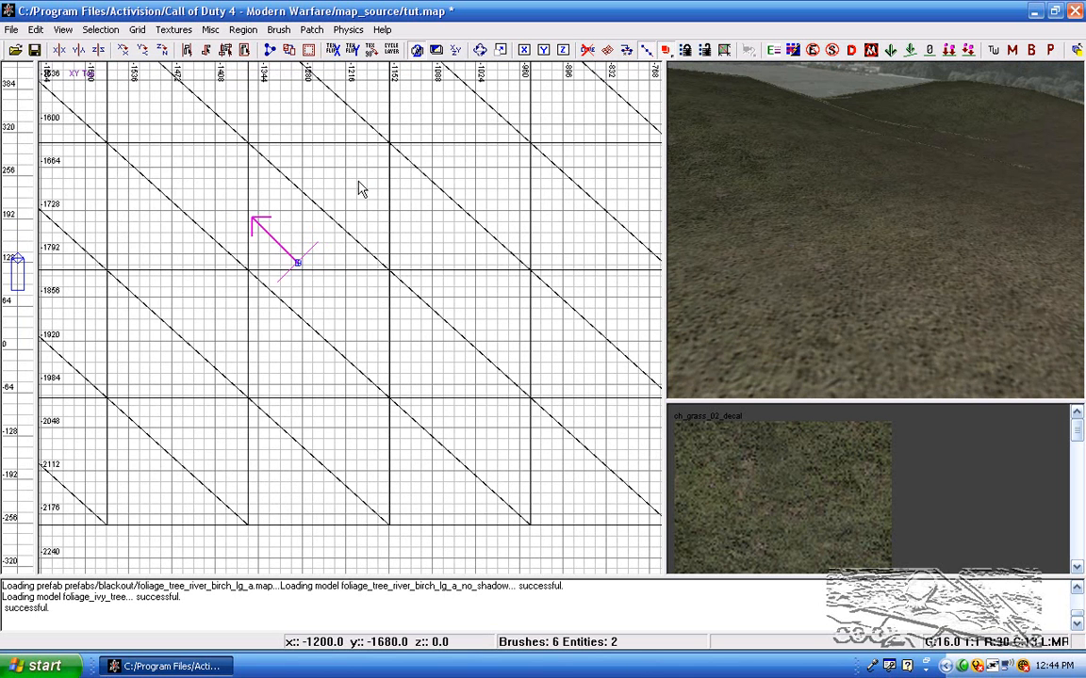
pyautogui.keyDown('shift'); pyautogui.moveTo(374, 121); pyautogui.dragTo(194, 334); pyautogui.keyUp('shift')
pyautogui.hotkey('ctrl', 'Tab')
pyautogui.scroll(-3, 354, 247)
pyautogui.moveTo(353, 247); pyautogui.dragTo(355, 313, button='right')
pyautogui.moveTo(354, 413); pyautogui.dragTo(355, 318)
pyautogui.hotkey('ctrl', 'Tab')
pyautogui.hotkey('ctrl', 'Tab')
# Move the raised model entity horizontally to about x -1826, y -1649
pyautogui.moveTo(746, 220)
pyautogui.mouseDown(button='right')
pyautogui.moveTo(747, 169)
pyautogui.moveTo(746, 220)
pyautogui.mouseUp(button='right')
pyautogui.press('Escape')
pyautogui.keyDown('shift'); pyautogui.click(870, 309); pyautogui.keyUp('shift')
pyautogui.moveTo(445, 318); pyautogui.dragTo(482, 226)
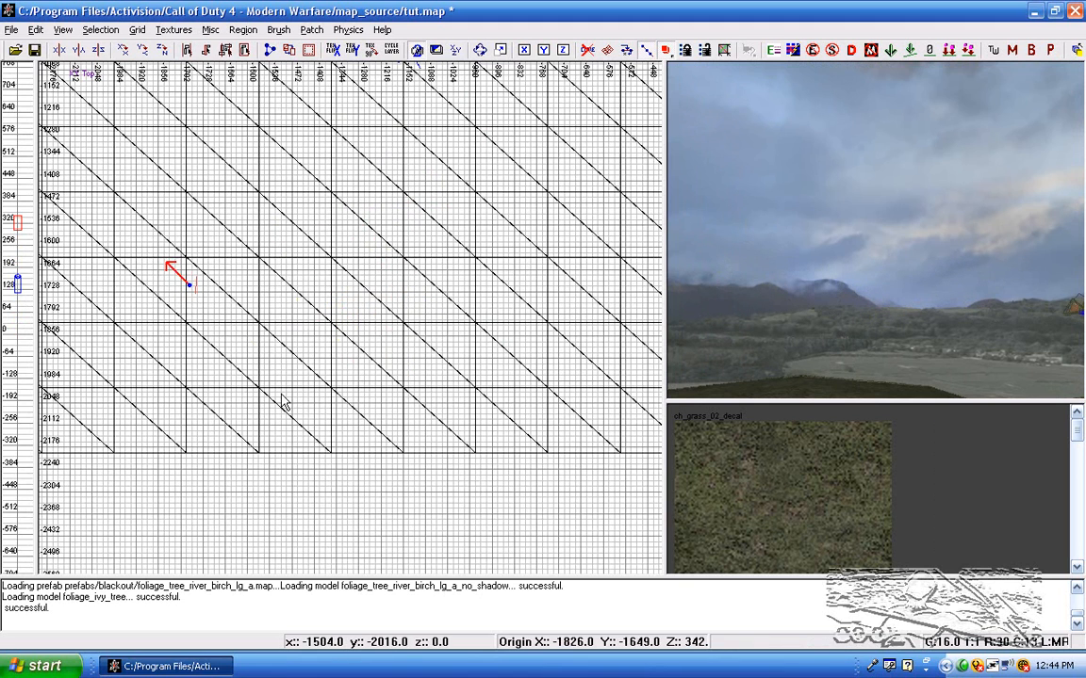
# Inspect the placement of the models and trees over the terrain from several views
pyautogui.press('Escape')
pyautogui.moveTo(841, 245)
pyautogui.mouseDown(button='right')
pyautogui.moveTo(835, 275)
pyautogui.moveTo(848, 247)
pyautogui.moveTo(810, 245)
pyautogui.mouseUp(button='right')
pyautogui.keyDown('shift'); pyautogui.click(812, 248); pyautogui.keyUp('shift')
pyautogui.scroll(-8, 244, 271)
pyautogui.moveTo(272, 254); pyautogui.dragTo(275, 326, button='right')
pyautogui.scroll(6, 368, 309)
pyautogui.hotkey('ctrl', 'Tab')
pyautogui.scroll(-2, 385, 270)
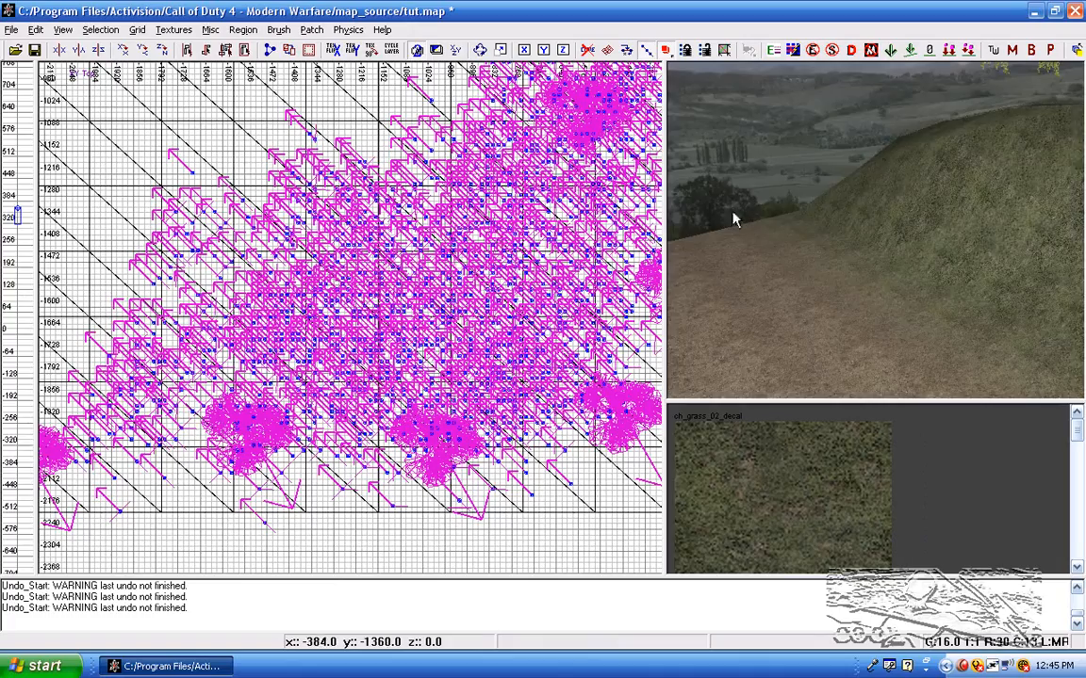
pyautogui.moveTo(716, 217)
pyautogui.mouseDown(button='right')
pyautogui.moveTo(858, 267)
pyautogui.moveTo(862, 259)
pyautogui.moveTo(834, 253)
pyautogui.moveTo(867, 247)
pyautogui.moveTo(851, 292)
pyautogui.moveTo(830, 297)
pyautogui.moveTo(851, 282)
pyautogui.mouseUp(button='right')
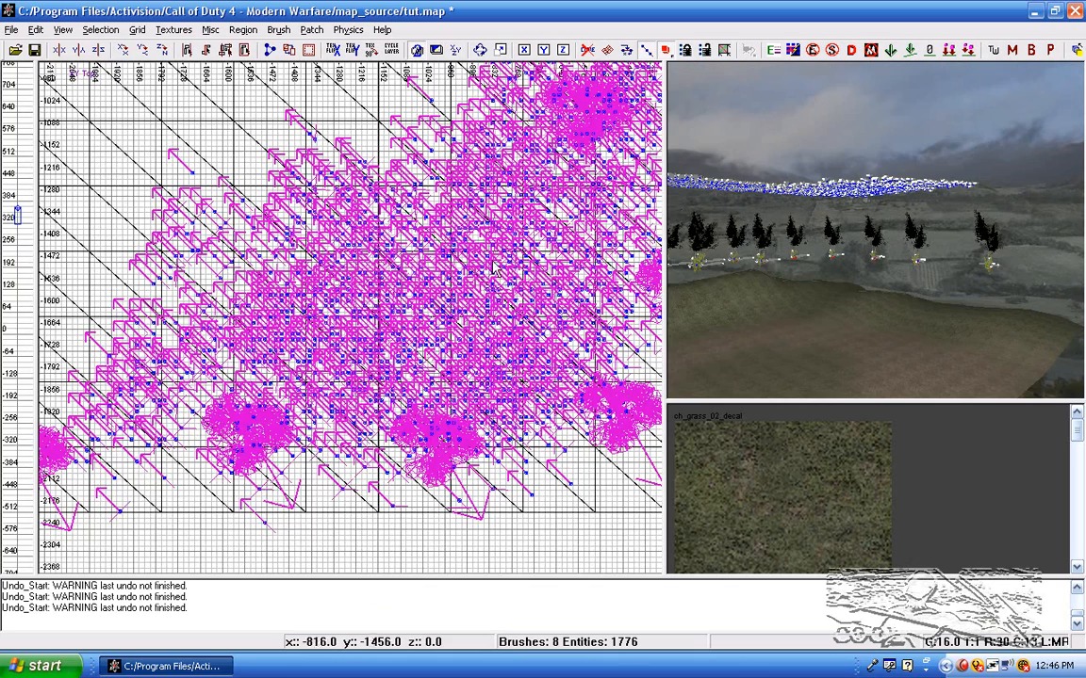
# Select all the tree and grass models floating above the terrain and drop them onto the ground
pyautogui.scroll(-3, 496, 261)
pyautogui.moveTo(799, 209); pyautogui.dragTo(768, 211, button='right')
pyautogui.hotkey('ctrl', 'Tab')
pyautogui.scroll(-2, 534, 216)
pyautogui.moveTo(528, 232); pyautogui.dragTo(379, 218, button='right')
pyautogui.keyDown('shift'); pyautogui.moveTo(617, 250); pyautogui.dragTo(269, 359); pyautogui.keyUp('shift')
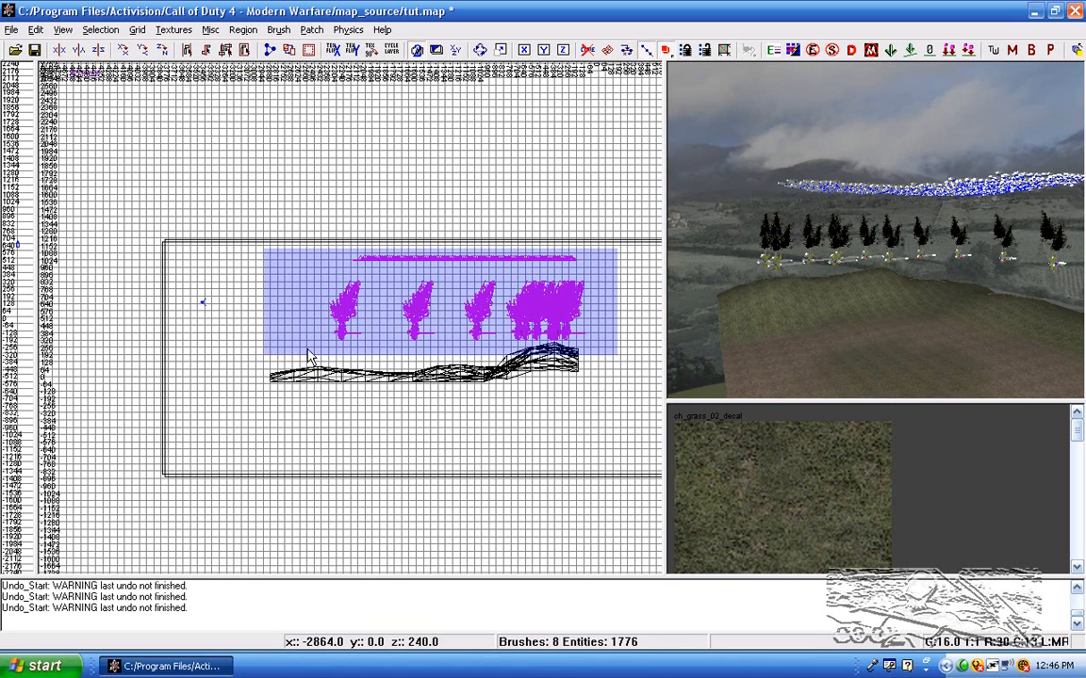
pyautogui.hotkey('ctrl', 'Tab')
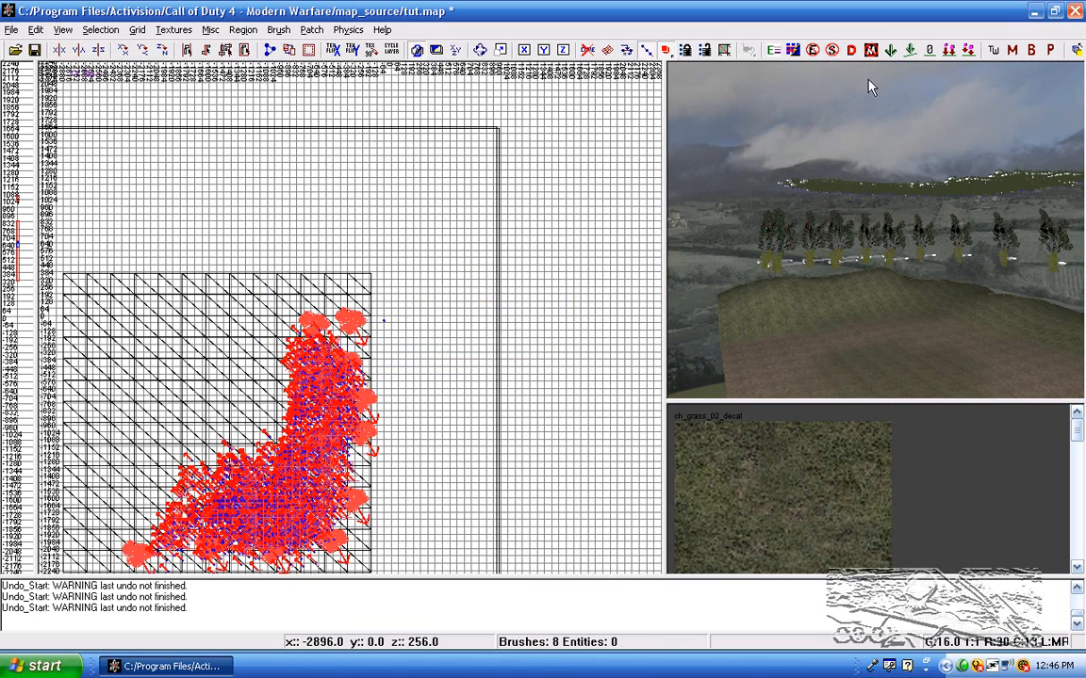
pyautogui.click(950, 51)
pyautogui.rightClick(914, 285)
pyautogui.moveTo(819, 261); pyautogui.dragTo(821, 256, button='right')
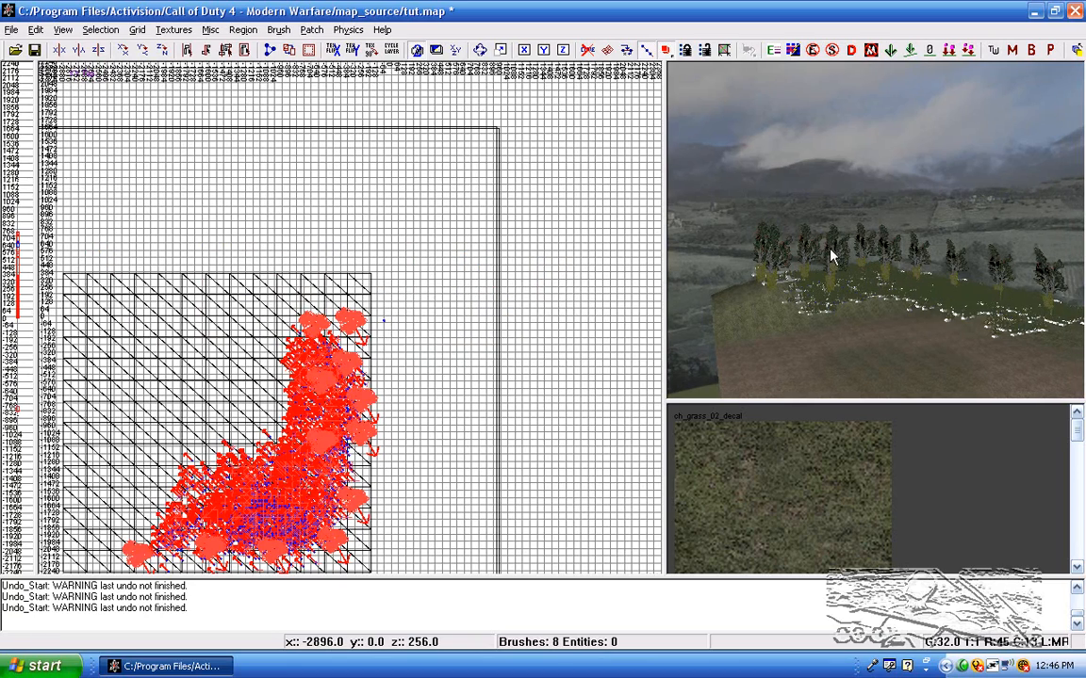
# Sink the selected models about 32 units into the terrain, clear the selection and save the map
pyautogui.hotkey('ctrl', 'Tab')
pyautogui.scroll(3, 310, 388)
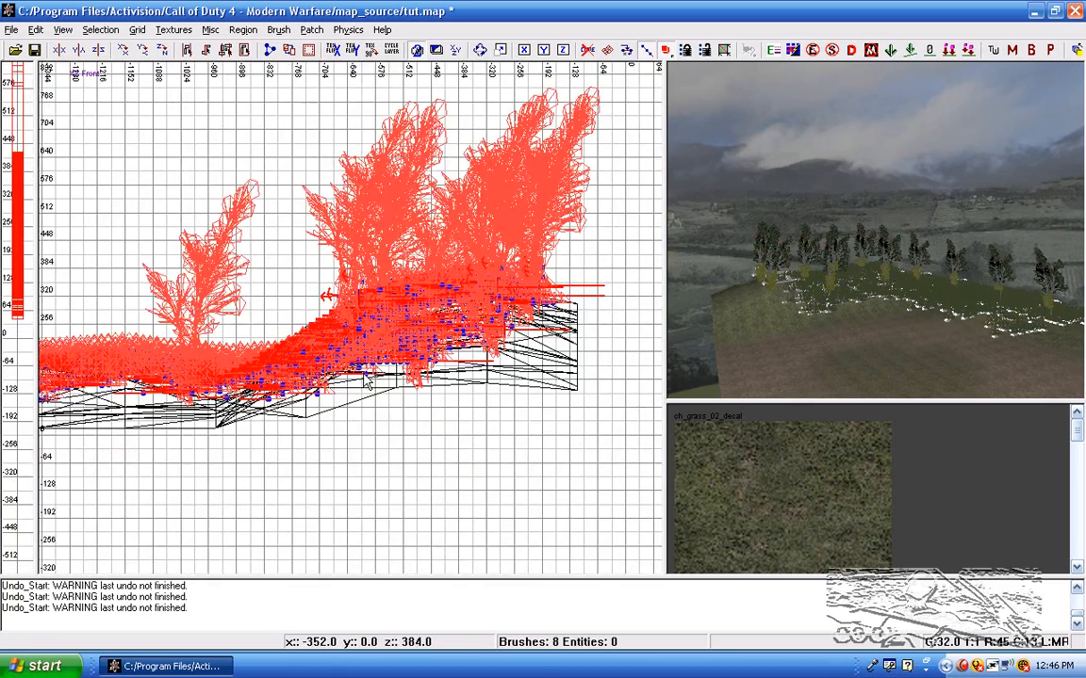
pyautogui.scroll(4, 330, 358)
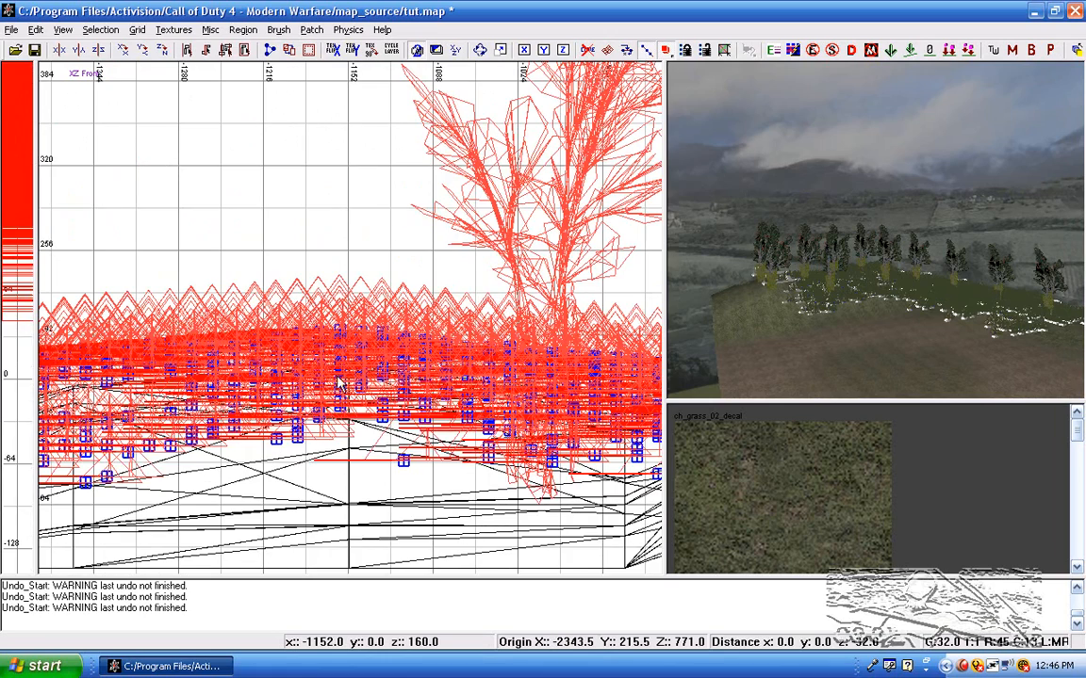
pyautogui.moveTo(339, 371); pyautogui.dragTo(338, 396)
pyautogui.press('4')
pyautogui.press('Escape')
pyautogui.moveTo(769, 371); pyautogui.dragTo(836, 358, button='right')
pyautogui.hotkey('ctrl', 's')
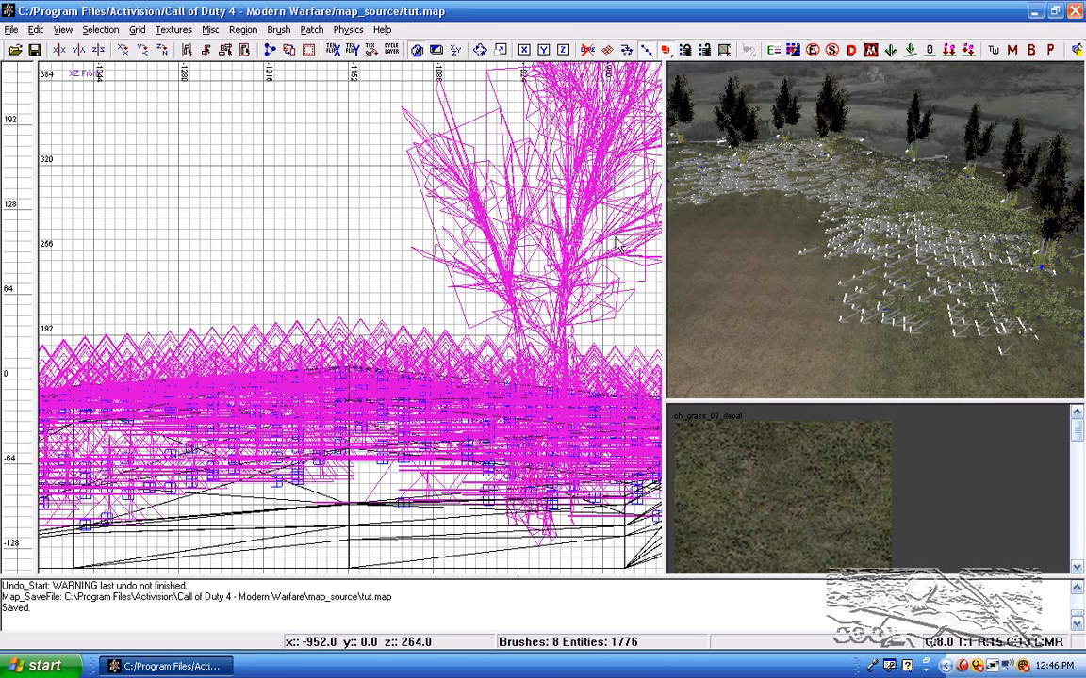
# Filter the textures by the tools usage category and choose the Caulk texture
pyautogui.hotkey('ctrl', 'Tab')
pyautogui.scroll(-3, 509, 273)
pyautogui.hotkey('ctrl', 'Tab')
pyautogui.scroll(-1, 513, 255)
pyautogui.moveTo(512, 255); pyautogui.dragTo(646, 297, button='right')
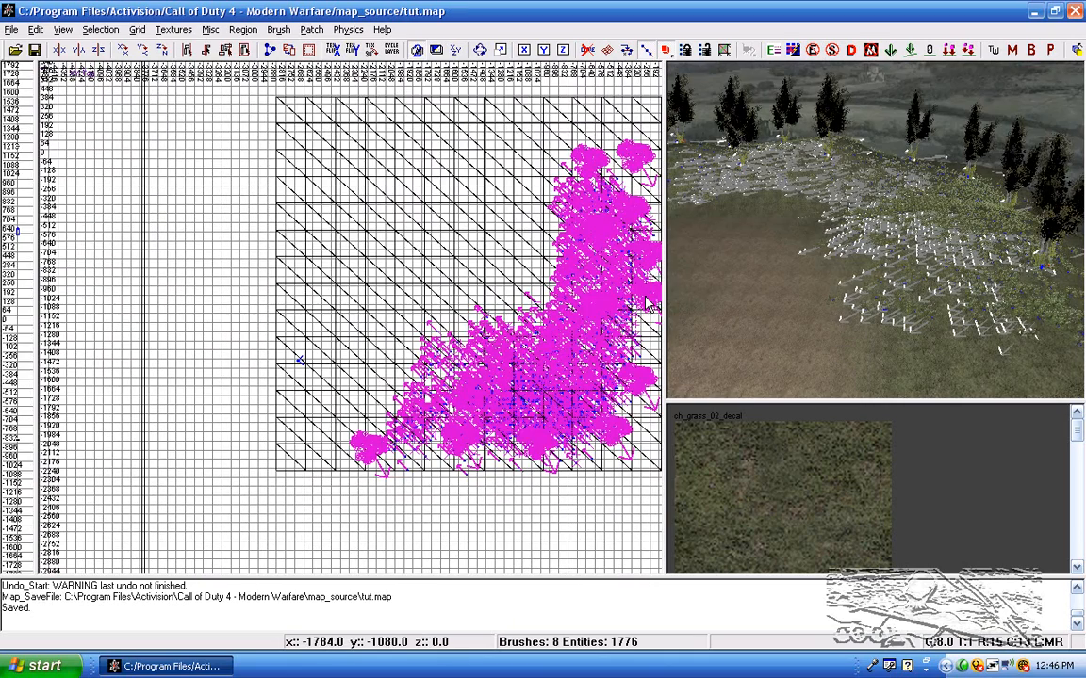
pyautogui.click(160, 31)
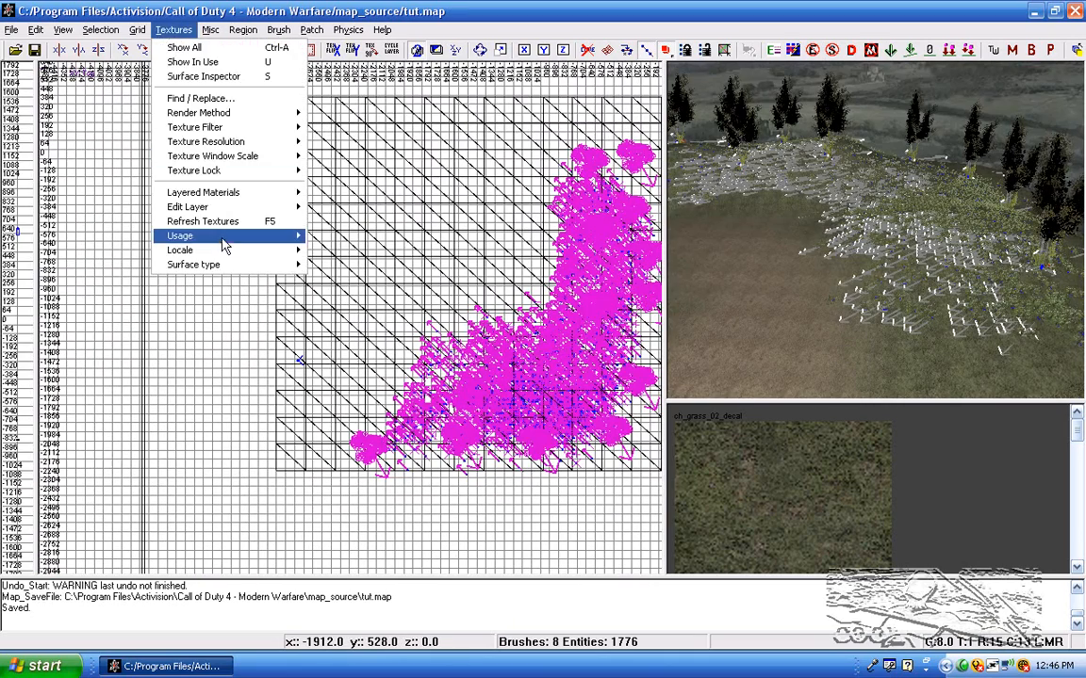
pyautogui.moveTo(222, 236)
pyautogui.click(352, 239)
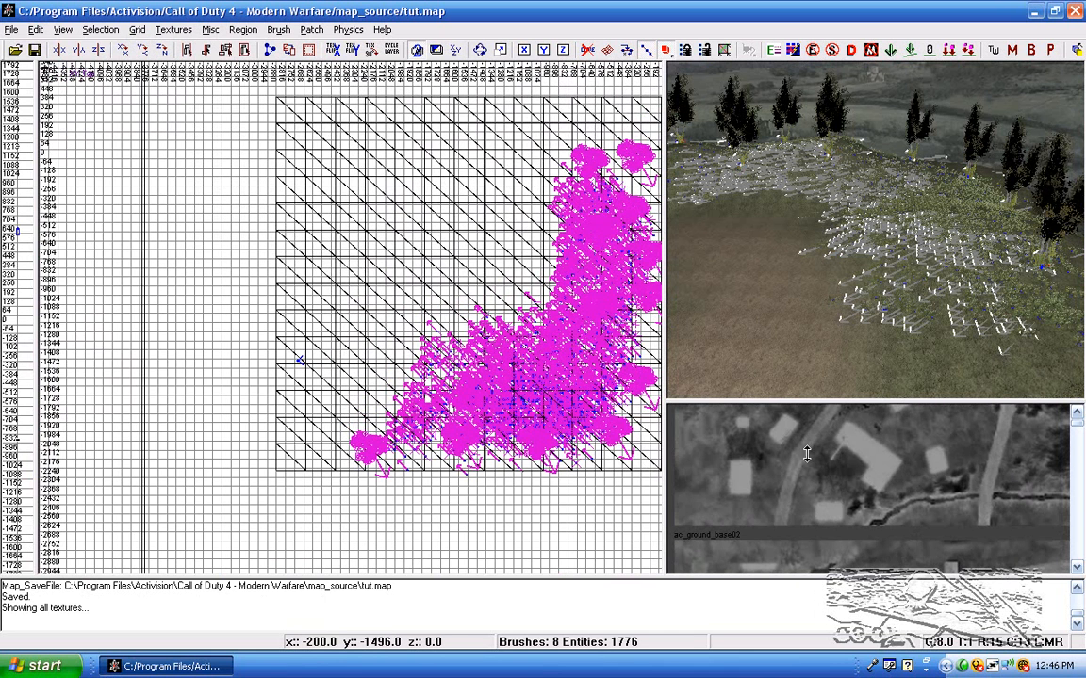
pyautogui.click(173, 29)
pyautogui.moveTo(259, 238)
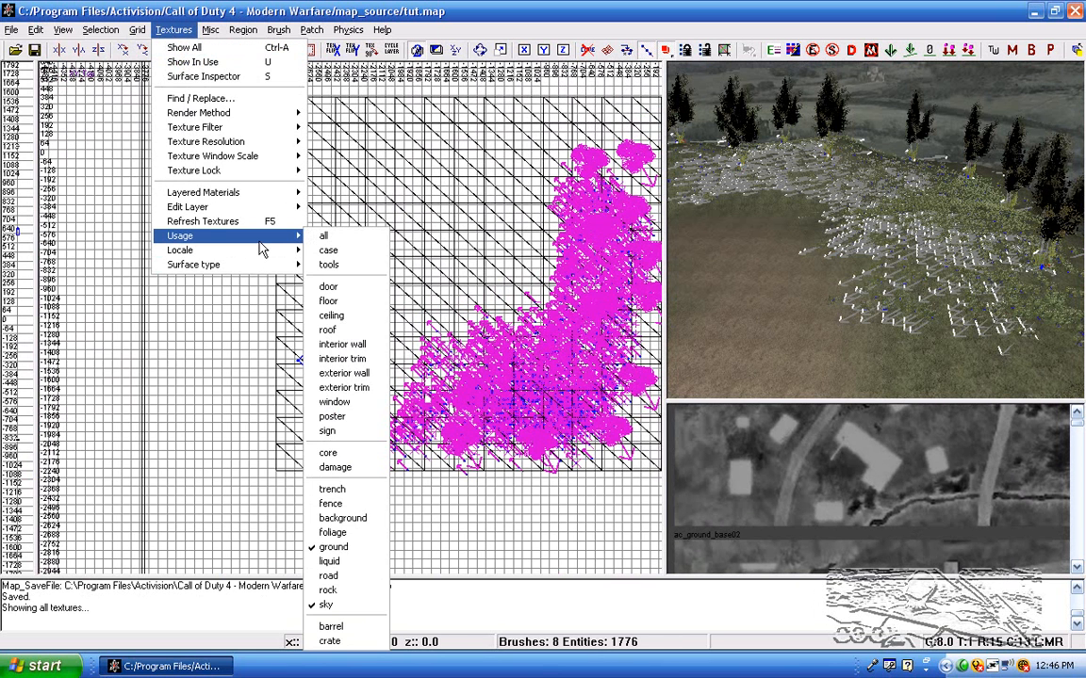
pyautogui.click(329, 264)
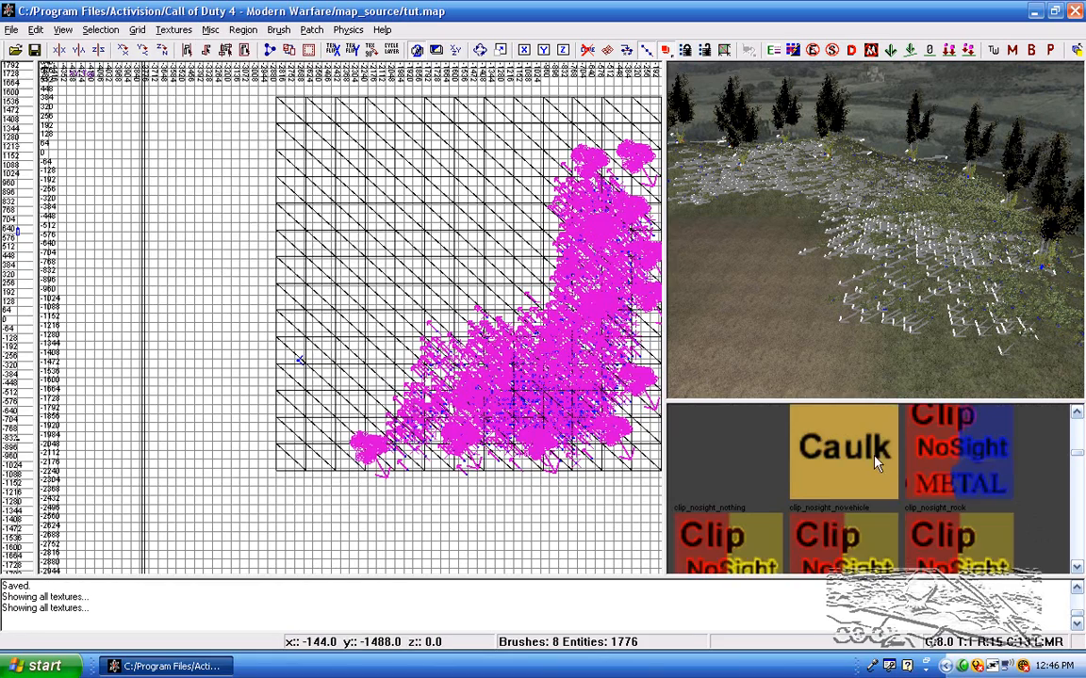
# Draw a small Caulk brush about 16 by 16 units and 40 units high on the terrain at x -2448, y -1344
pyautogui.scroll(8, 424, 386)
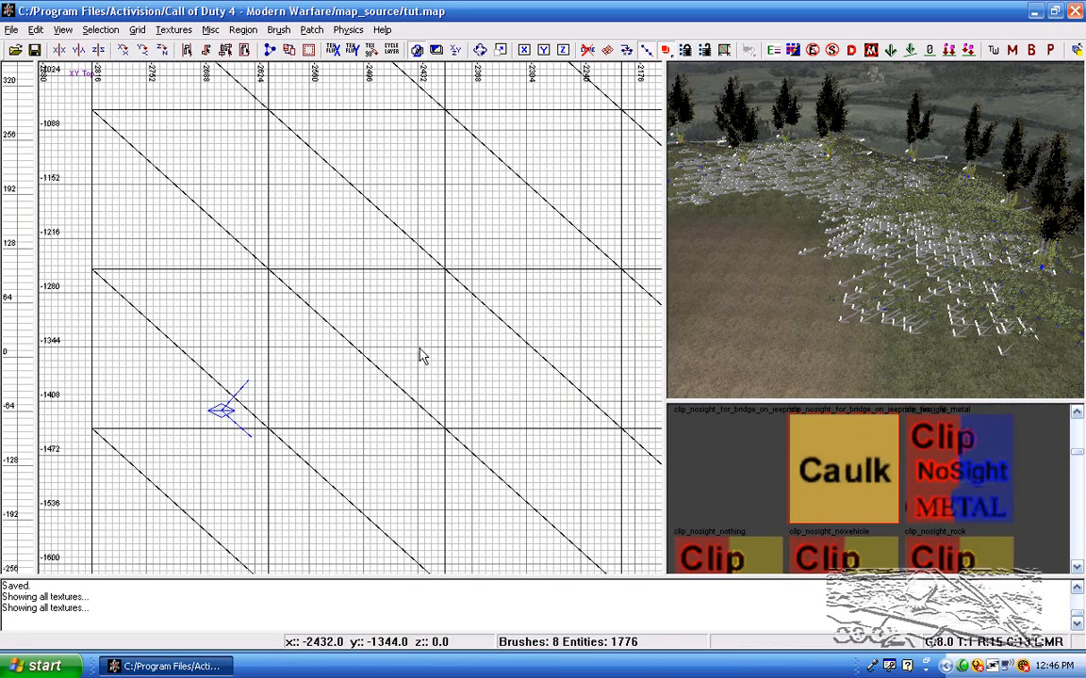
pyautogui.moveTo(420, 355); pyautogui.dragTo(407, 385)
pyautogui.hotkey('ctrl', 'Tab')
pyautogui.scroll(-4, 405, 384)
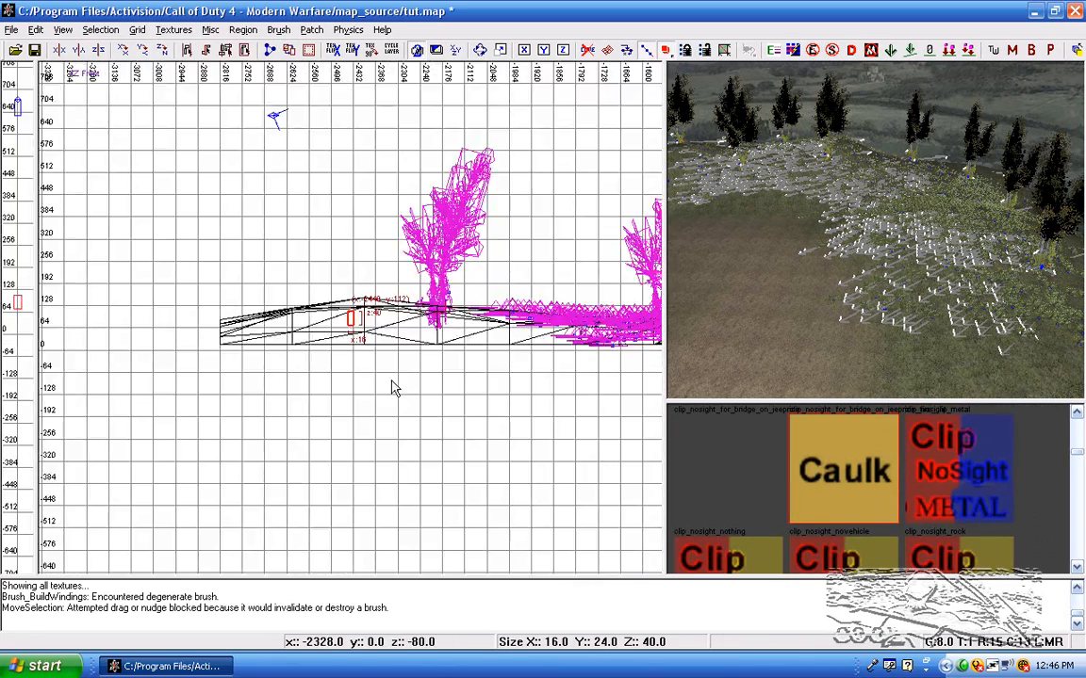
pyautogui.scroll(2, 370, 283)
pyautogui.click(322, 34)
pyautogui.click(323, 34)
pyautogui.hotkey('ctrl', 'Tab')
pyautogui.hotkey('ctrl', 'Tab')
pyautogui.scroll(-4, 418, 322)
pyautogui.moveTo(782, 247)
pyautogui.mouseDown(button='right')
pyautogui.moveTo(725, 247)
pyautogui.moveTo(811, 292)
pyautogui.moveTo(871, 250)
pyautogui.moveTo(942, 274)
pyautogui.moveTo(886, 250)
pyautogui.mouseUp(button='right')
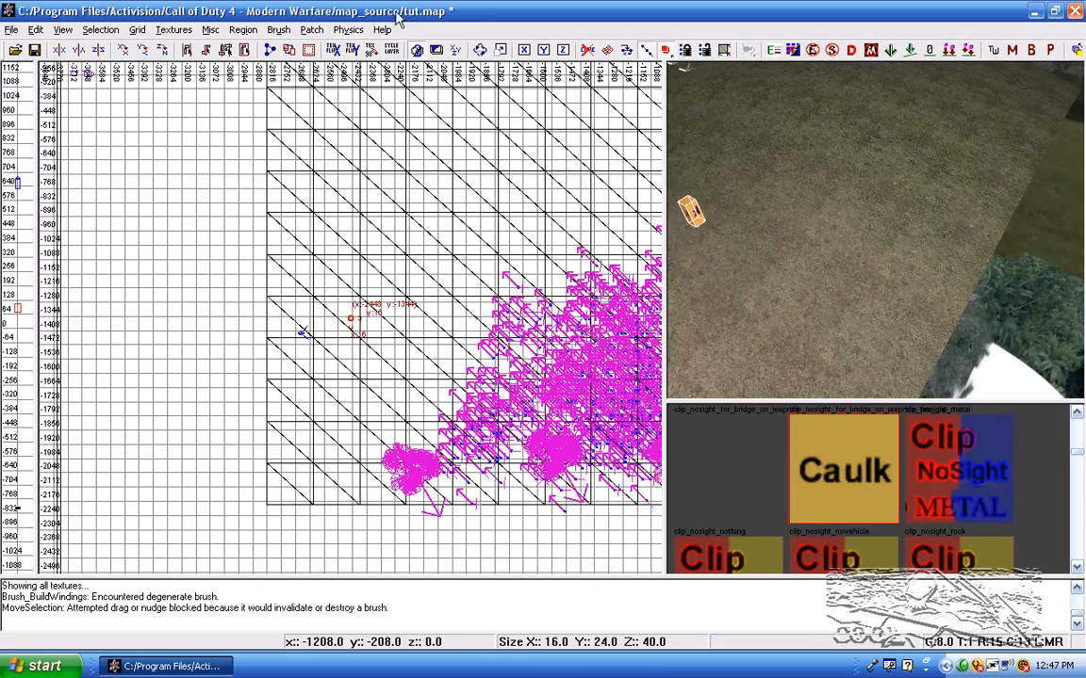
# Convert the small Caulk brush into a Cylinder patch primitive
pyautogui.click(350, 31)
pyautogui.moveTo(359, 55)
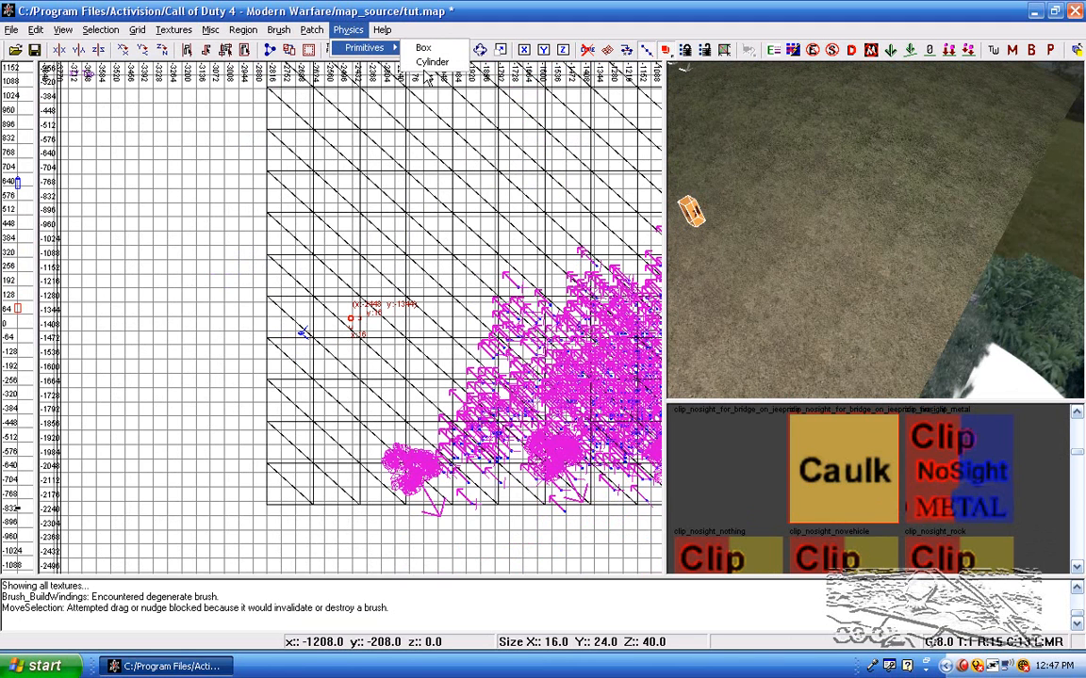
pyautogui.click(312, 32)
pyautogui.click(315, 32)
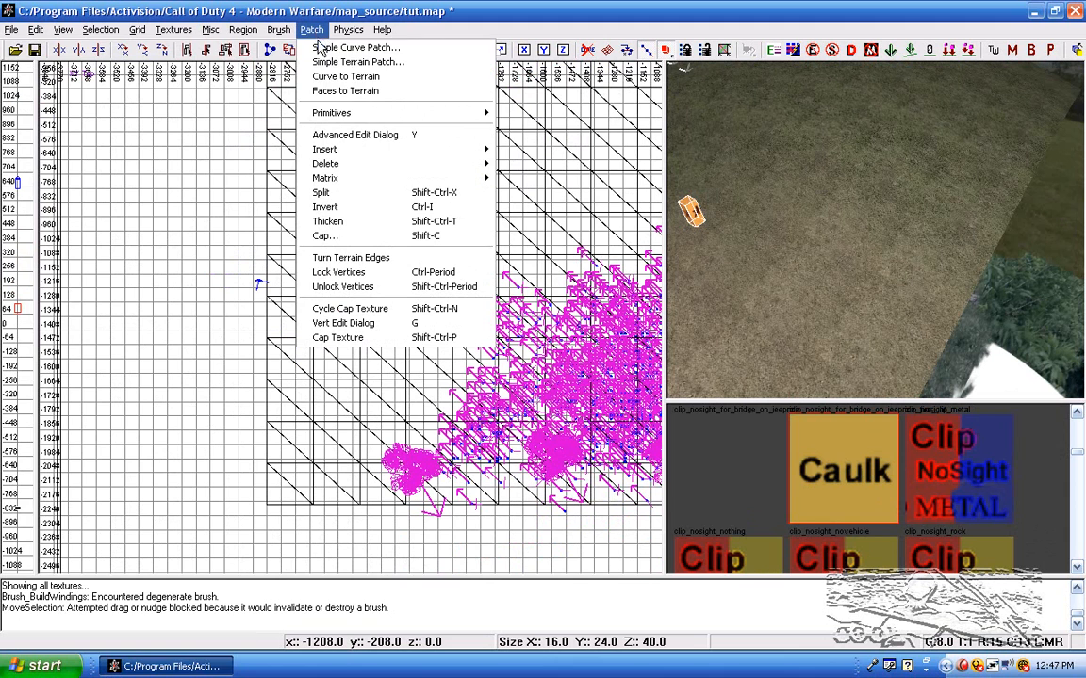
pyautogui.moveTo(347, 114)
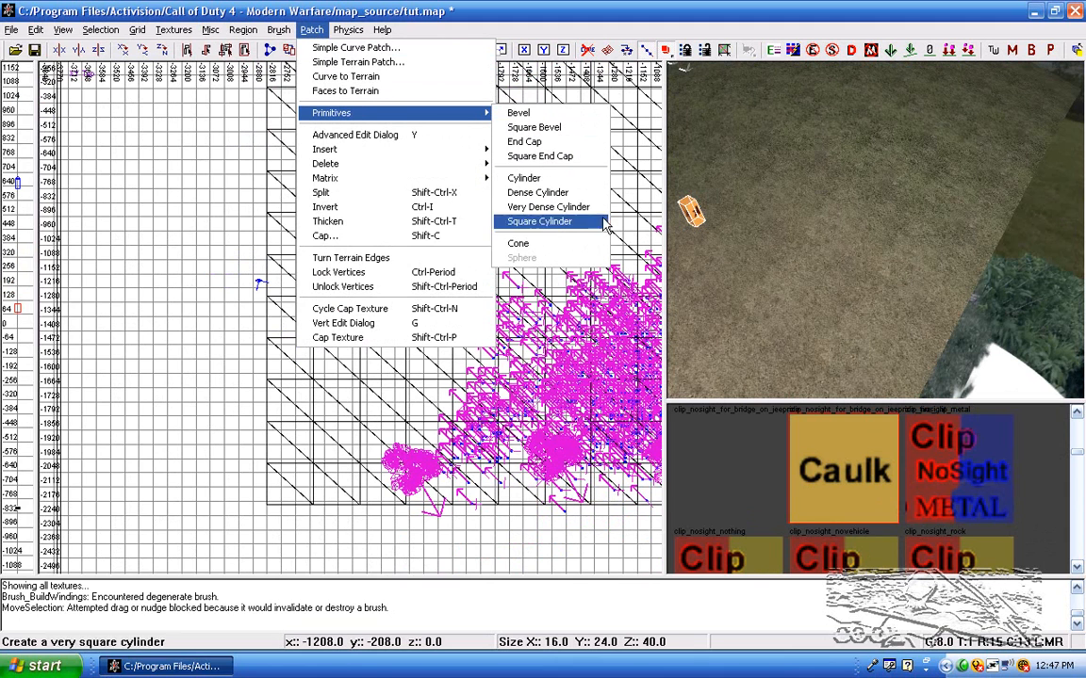
pyautogui.click(591, 180)
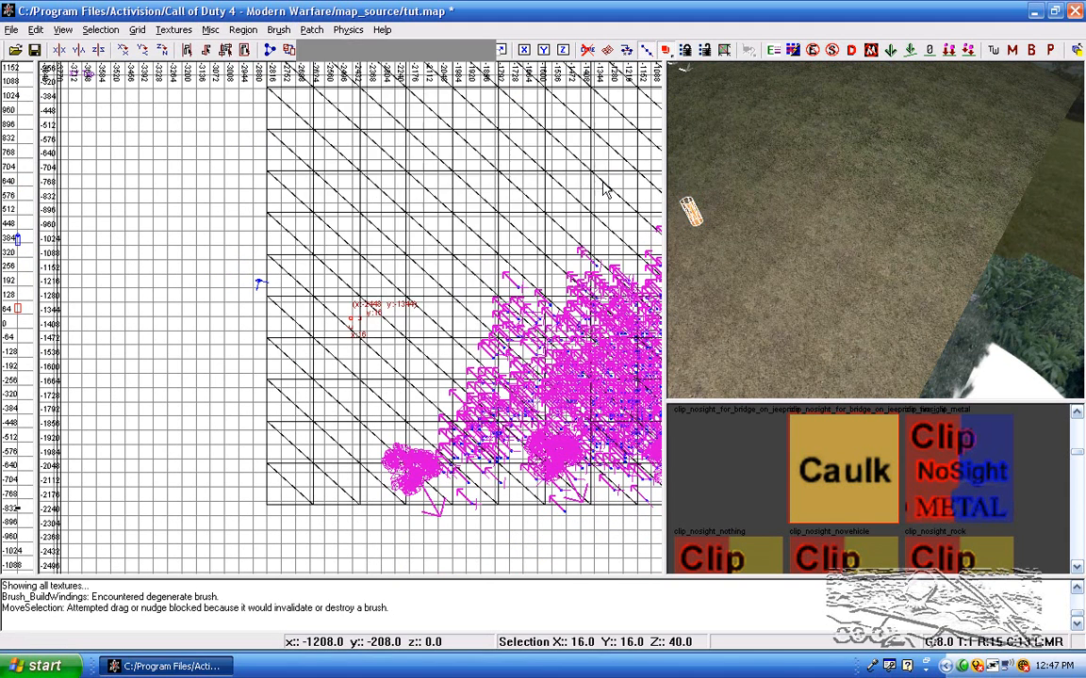
# Stretch the cylinder upward into a pole about 640 units tall
pyautogui.moveTo(708, 201); pyautogui.dragTo(739, 201, button='right')
pyautogui.scroll(-1, 415, 271)
pyautogui.hotkey('ctrl', 'Tab')
pyautogui.scroll(9, 316, 311)
pyautogui.moveTo(347, 268)
pyautogui.mouseDown()
pyautogui.moveTo(375, 56)
pyautogui.moveTo(381, 71)
pyautogui.mouseUp()
pyautogui.hotkey('ctrl', 'Tab')
pyautogui.hotkey('ctrl', 'Tab')
pyautogui.scroll(-2, 413, 241)
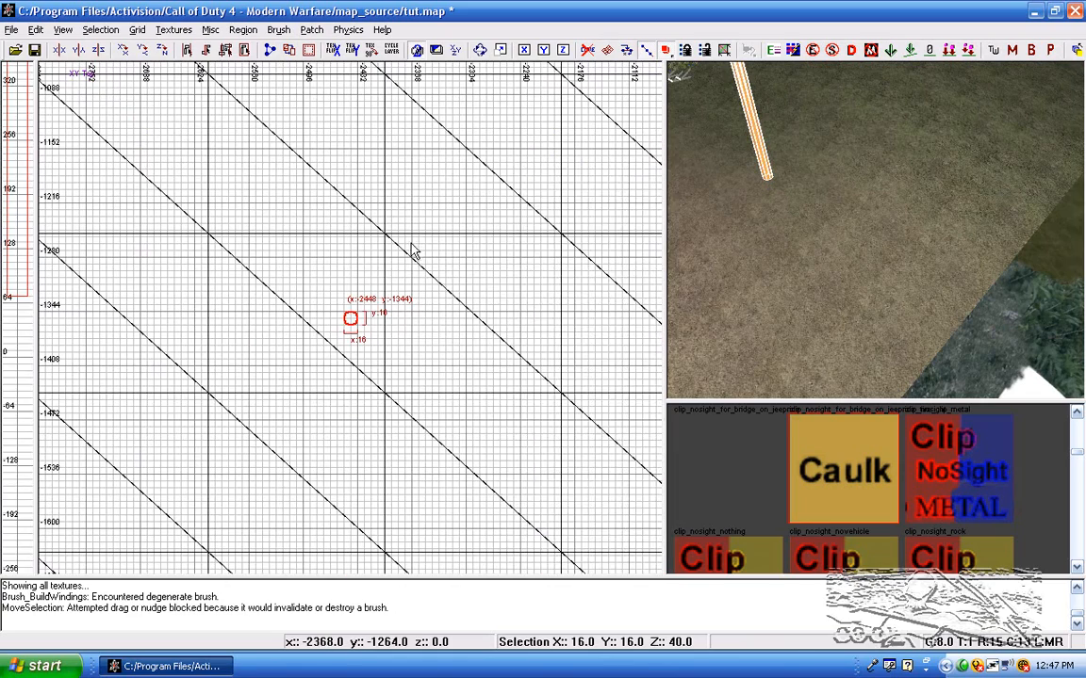
# Draw a 64-unit-wide crossbar brush across the upper part of the pole and thin it to 8 units high
pyautogui.press('s')
pyautogui.moveTo(361, 336); pyautogui.dragTo(367, 202)
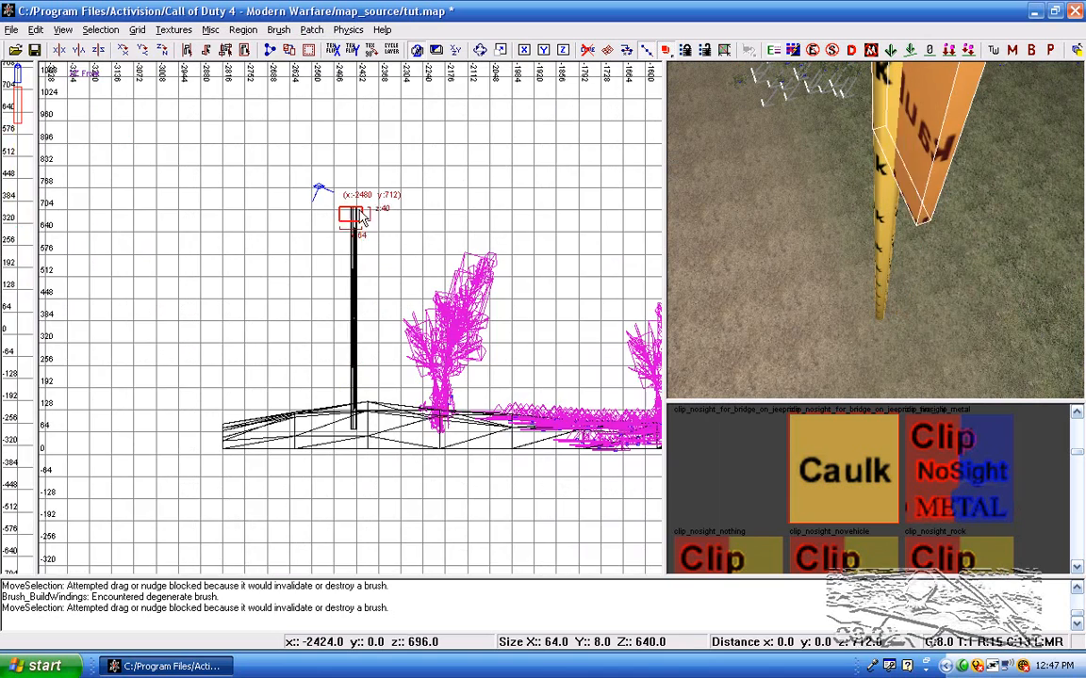
pyautogui.scroll(5, 369, 199)
pyautogui.moveTo(368, 199); pyautogui.dragTo(419, 444, button='right')
pyautogui.moveTo(401, 176)
pyautogui.mouseDown()
pyautogui.moveTo(407, 218)
pyautogui.moveTo(446, 211)
pyautogui.moveTo(459, 292)
pyautogui.mouseUp()
pyautogui.scroll(2, 439, 253)
# Set the grid to 2, make the crossbar 8 units deep and centre its depth on the pole
pyautogui.hotkey('ctrl', 'Tab')
pyautogui.press('2')
pyautogui.moveTo(364, 335); pyautogui.dragTo(366, 315)
pyautogui.moveTo(381, 254); pyautogui.dragTo(382, 262)
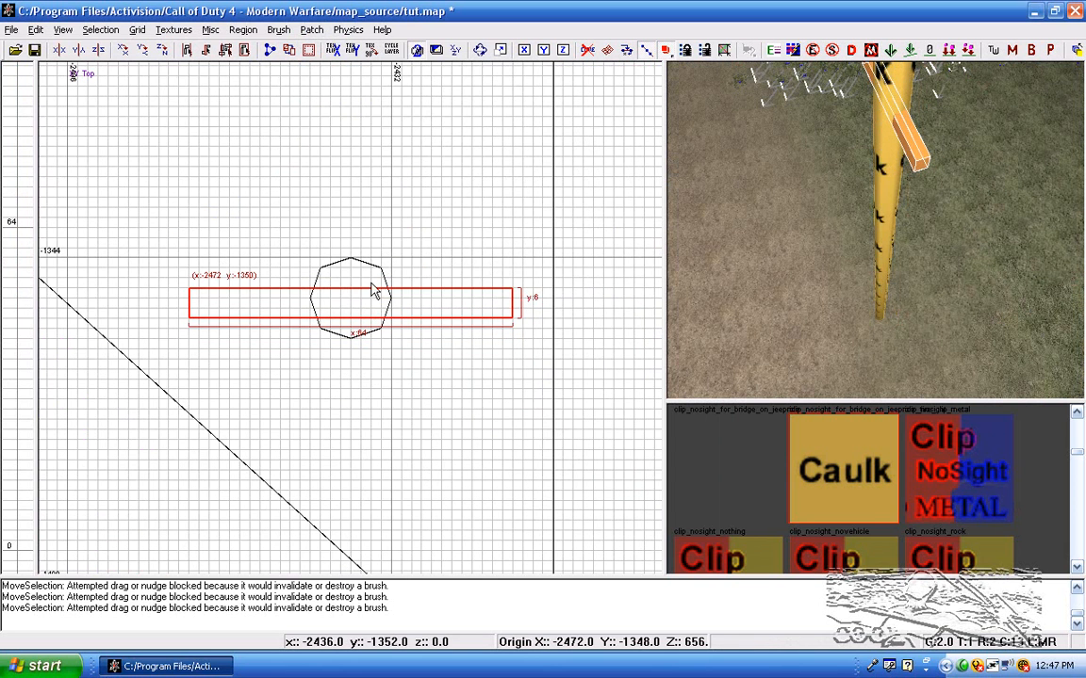
pyautogui.moveTo(358, 346); pyautogui.dragTo(358, 337)
pyautogui.moveTo(369, 280); pyautogui.dragTo(369, 272)
pyautogui.moveTo(362, 350); pyautogui.dragTo(364, 361)
# Lengthen the crossbar at both ends to 128 units, centred on the pole
pyautogui.hotkey('ctrl', 'Tab')
pyautogui.scroll(4, 367, 358)
pyautogui.moveTo(377, 329); pyautogui.dragTo(424, 318)
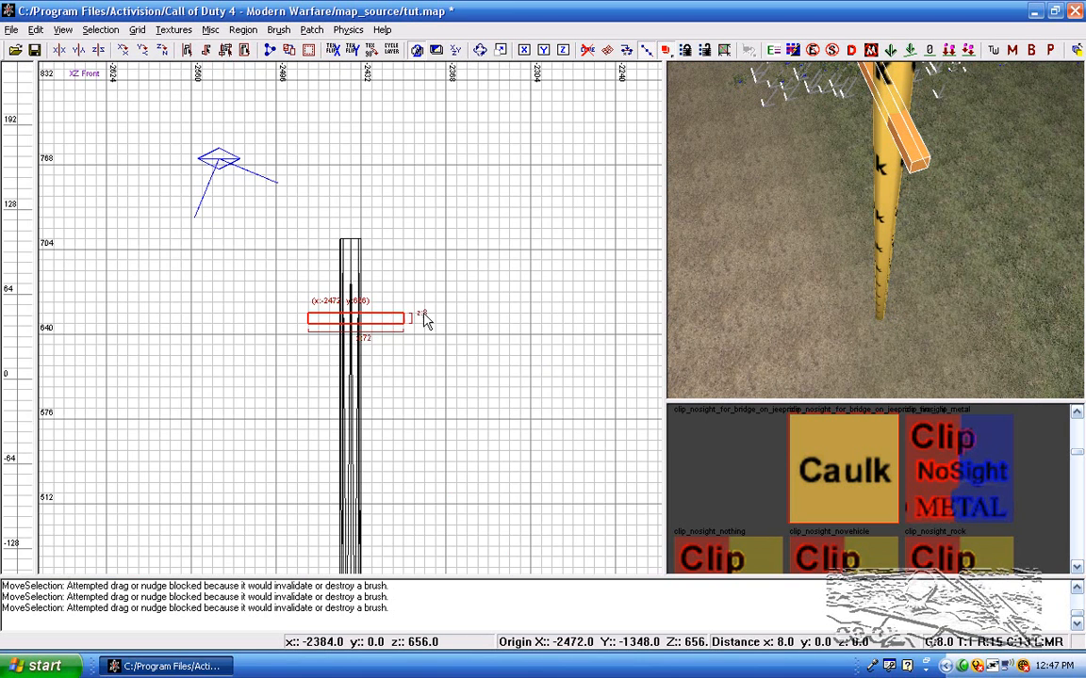
pyautogui.moveTo(303, 328)
pyautogui.mouseDown()
pyautogui.moveTo(253, 346)
pyautogui.moveTo(264, 345)
pyautogui.mouseUp()
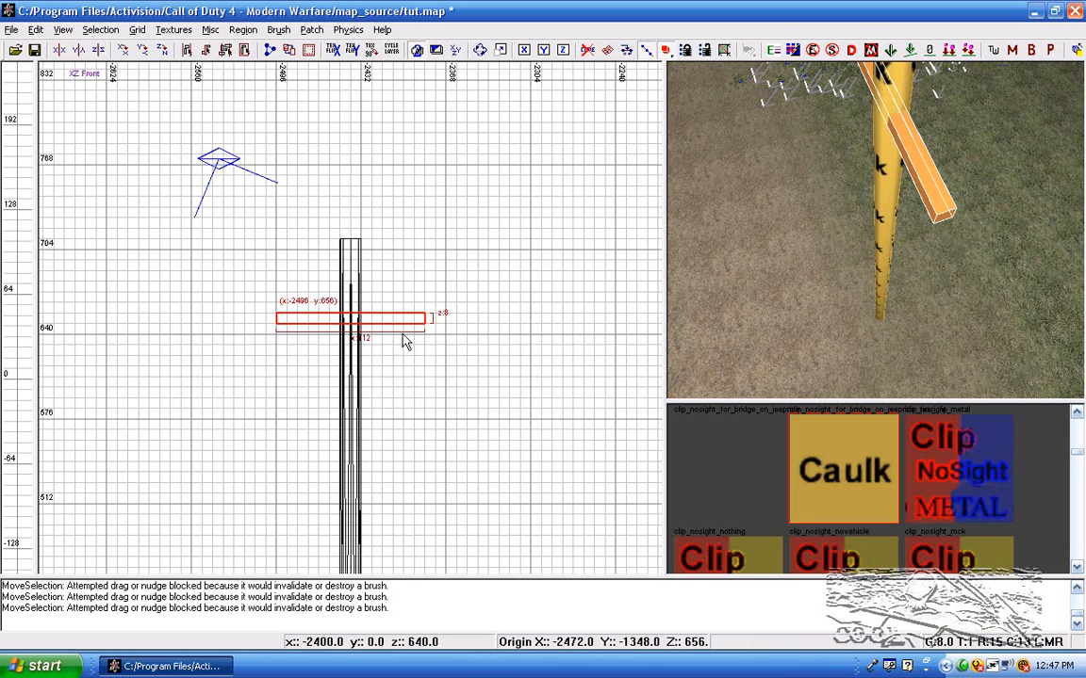
pyautogui.moveTo(424, 330)
pyautogui.mouseDown()
pyautogui.moveTo(456, 330)
pyautogui.moveTo(375, 324)
pyautogui.mouseUp()
# Duplicate the crossbar, place the copy 48 units lower on the pole and clear the selection
pyautogui.scroll(3, 373, 321)
pyautogui.moveTo(374, 314); pyautogui.dragTo(433, 267, button='right')
pyautogui.press('space')
pyautogui.moveTo(492, 256); pyautogui.dragTo(486, 350)
pyautogui.moveTo(875, 284); pyautogui.dragTo(877, 272, button='right')
pyautogui.press('Escape')
# Draw a tiny brush, 2 by 3 units and 8 units high, at the end of the lower crossbar using grid 1
pyautogui.hotkey('ctrl', 'Tab')
pyautogui.hotkey('ctrl', 'Tab')
pyautogui.scroll(-7, 436, 373)
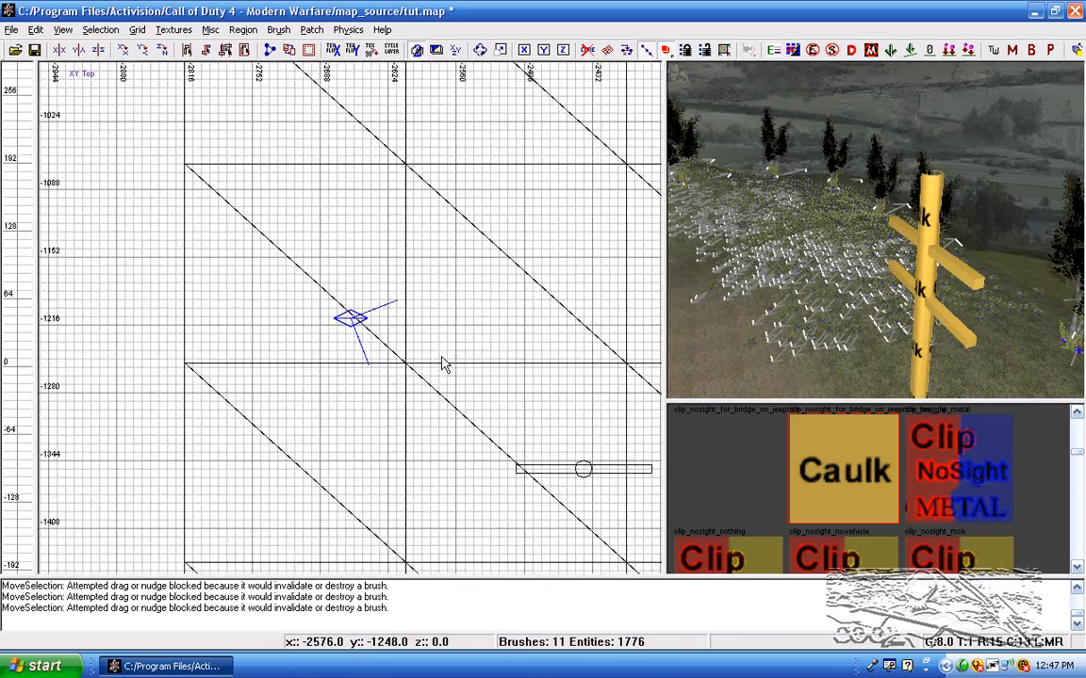
pyautogui.scroll(4, 452, 385)
pyautogui.moveTo(451, 386)
pyautogui.mouseDown(button='right')
pyautogui.moveTo(433, 321)
pyautogui.moveTo(324, 144)
pyautogui.mouseUp(button='right')
pyautogui.scroll(2, 436, 319)
pyautogui.moveTo(438, 316); pyautogui.dragTo(376, 334, button='right')
pyautogui.scroll(4, 452, 259)
pyautogui.moveTo(458, 243); pyautogui.dragTo(337, 406, button='right')
pyautogui.scroll(2, 496, 213)
pyautogui.press('1')
pyautogui.scroll(2, 433, 314)
pyautogui.moveTo(481, 304); pyautogui.dragTo(500, 348)
pyautogui.hotkey('ctrl', 'Tab')
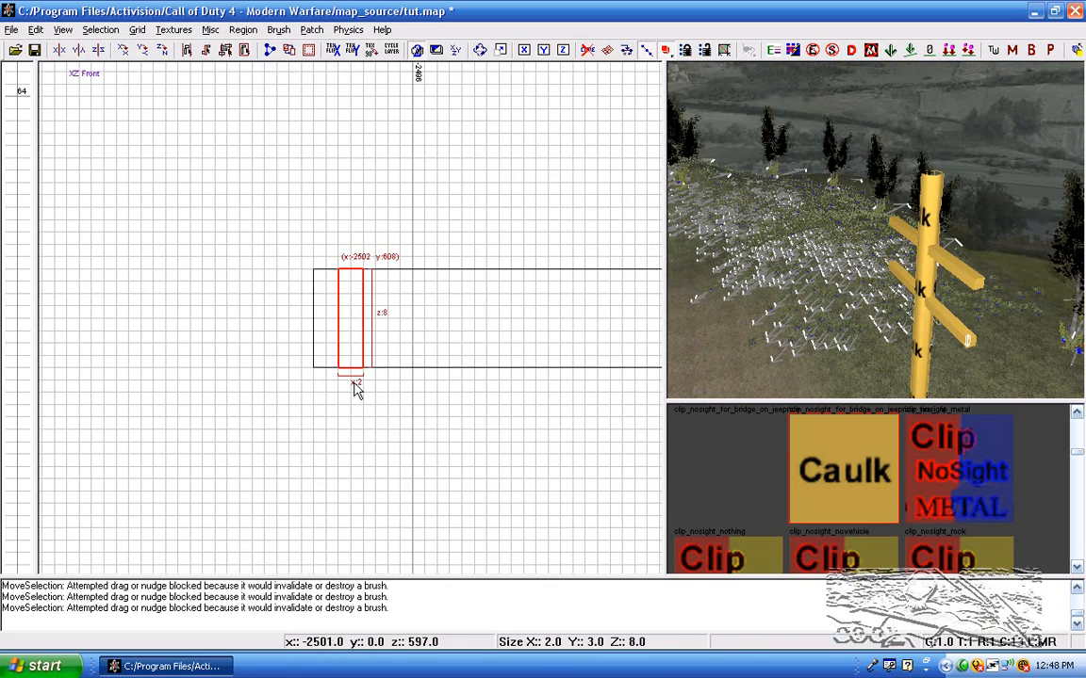
# Move the tiny brush onto the top of the lower crossbar and shorten it to 3 units high
pyautogui.moveTo(358, 338)
pyautogui.mouseDown()
pyautogui.moveTo(369, 322)
pyautogui.moveTo(370, 354)
pyautogui.moveTo(377, 276)
pyautogui.mouseUp()
pyautogui.scroll(2, 370, 219)
pyautogui.moveTo(383, 179); pyautogui.dragTo(384, 163)
# Clip the upper corners of the tiny brush in the front and side views to form a pointed peg
pyautogui.moveTo(391, 226)
pyautogui.mouseDown(button='right')
pyautogui.moveTo(407, 279)
pyautogui.moveTo(348, 292)
pyautogui.mouseUp(button='right')
pyautogui.scroll(3, 408, 318)
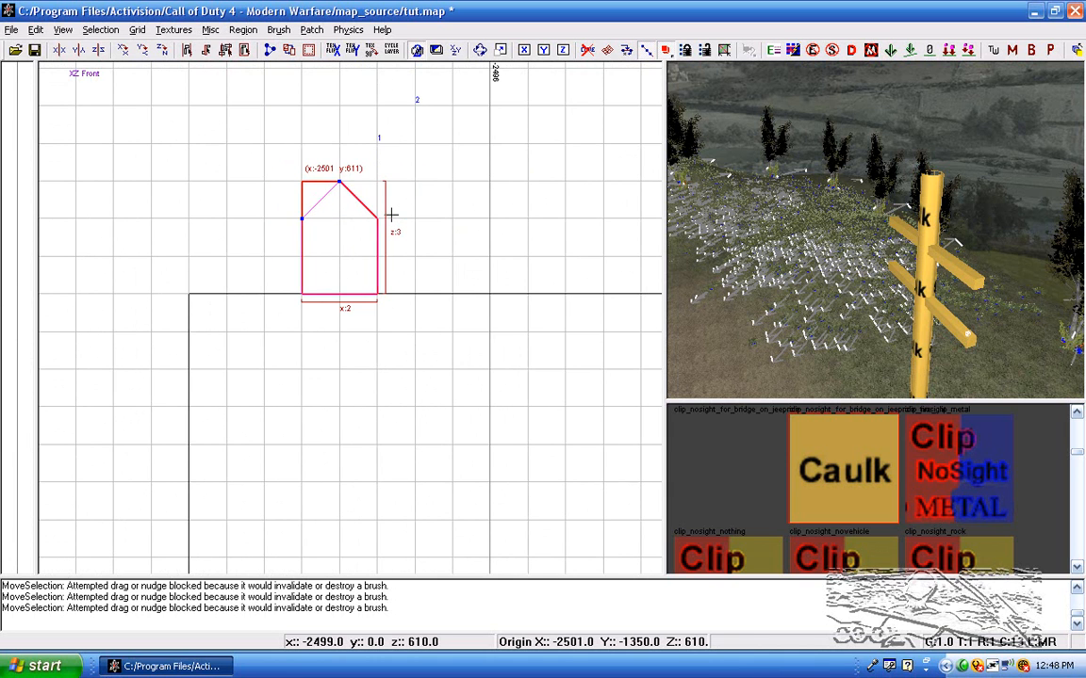
pyautogui.hotkey('ctrl', 'Tab')
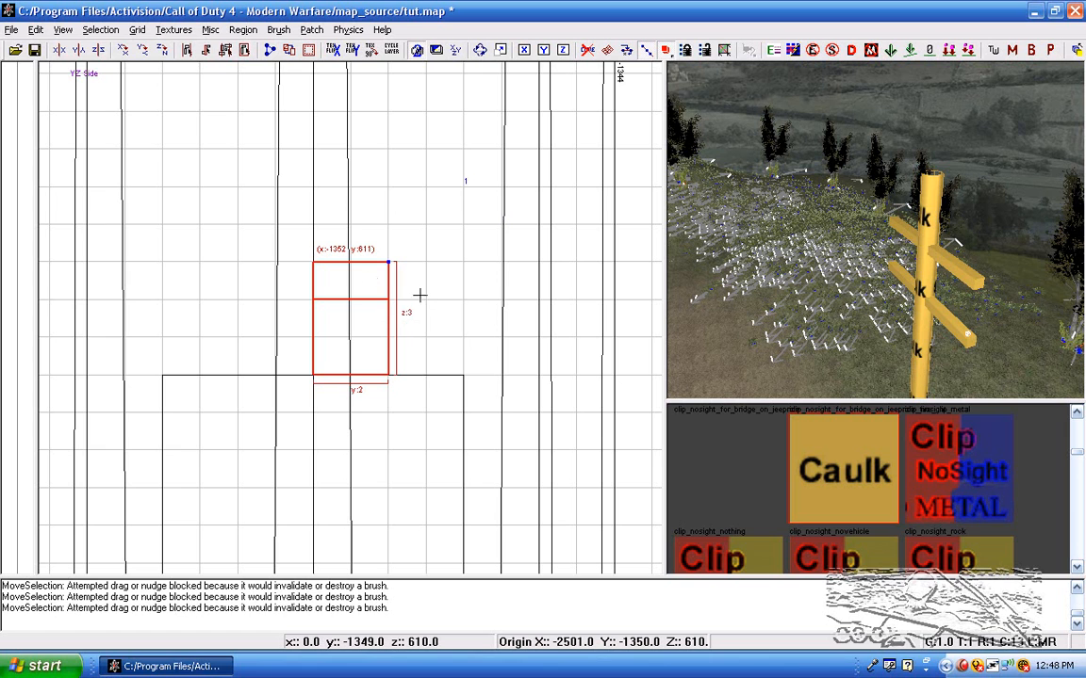
pyautogui.moveTo(368, 264); pyautogui.dragTo(398, 287)
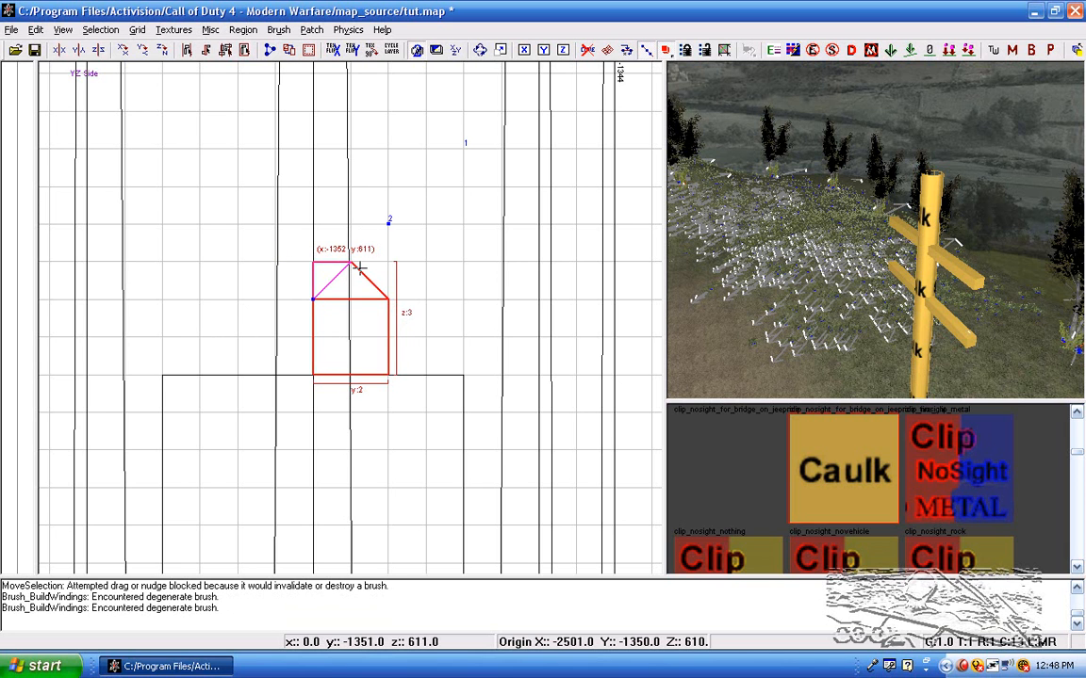
# Duplicate the pointed peg and place the copy on the same end of the upper crossbar at height 659
pyautogui.hotkey('ctrl', 'Tab')
pyautogui.scroll(-3, 350, 368)
pyautogui.scroll(2, 350, 368)
pyautogui.scroll(-2, 351, 367)
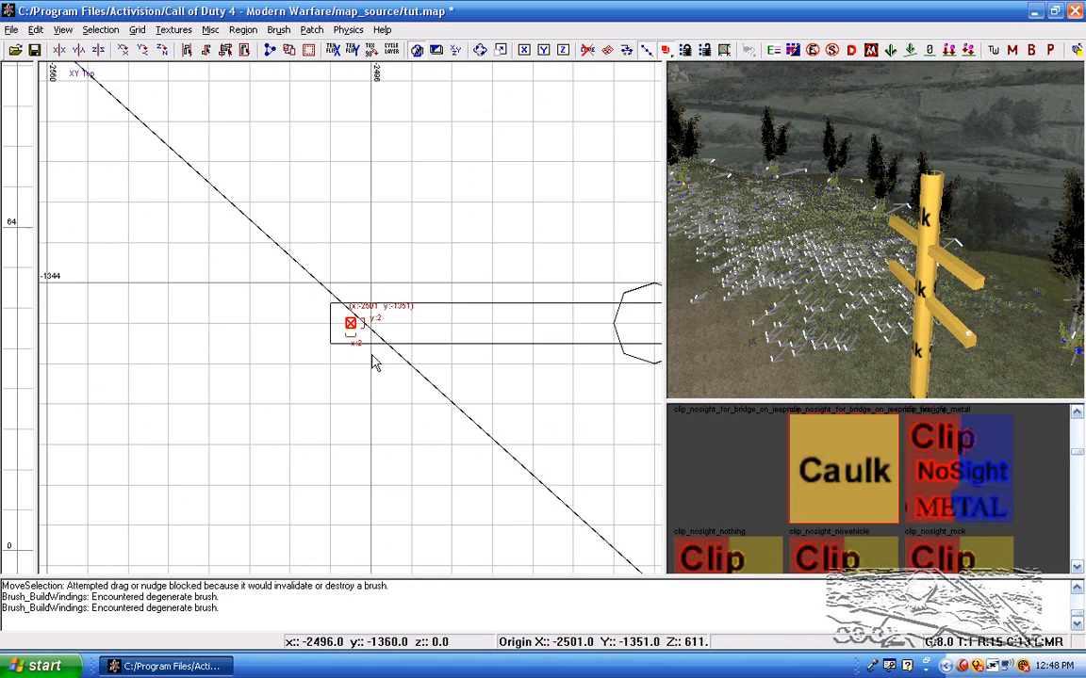
pyautogui.hotkey('ctrl', 'Tab')
pyautogui.scroll(3, 369, 356)
pyautogui.moveTo(400, 481)
pyautogui.mouseDown()
pyautogui.moveTo(334, 85)
pyautogui.moveTo(361, 478)
pyautogui.moveTo(361, 463)
pyautogui.mouseUp()
pyautogui.moveTo(361, 463); pyautogui.dragTo(355, 270, button='right')
pyautogui.scroll(-2, 355, 270)
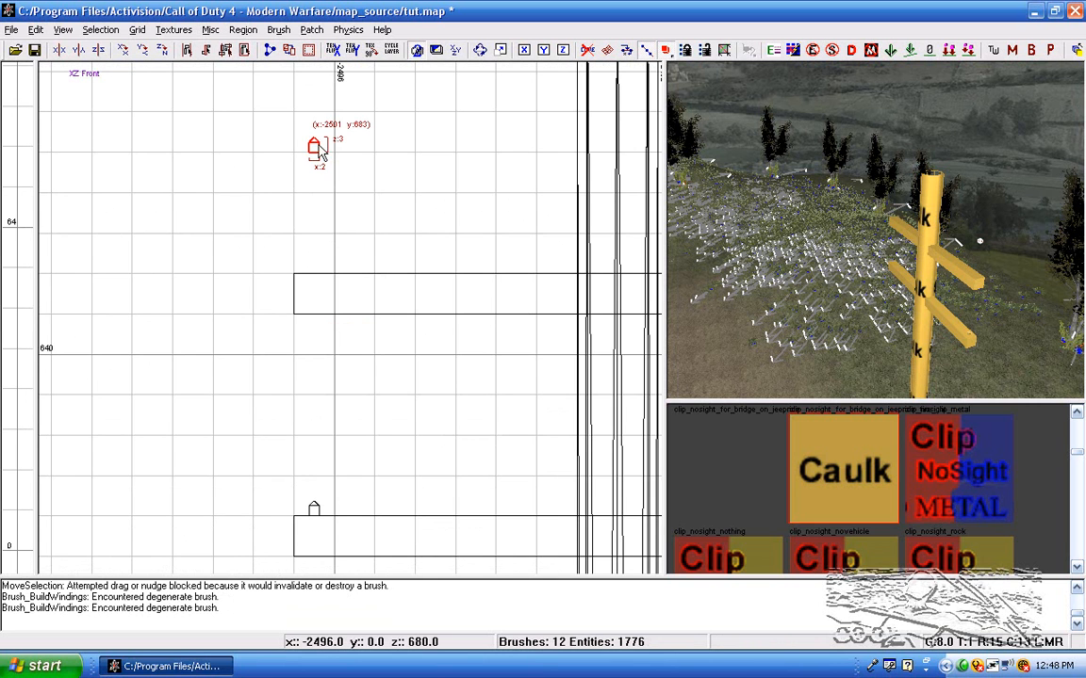
pyautogui.moveTo(323, 162); pyautogui.dragTo(285, 282)
pyautogui.scroll(-2, 643, 373)
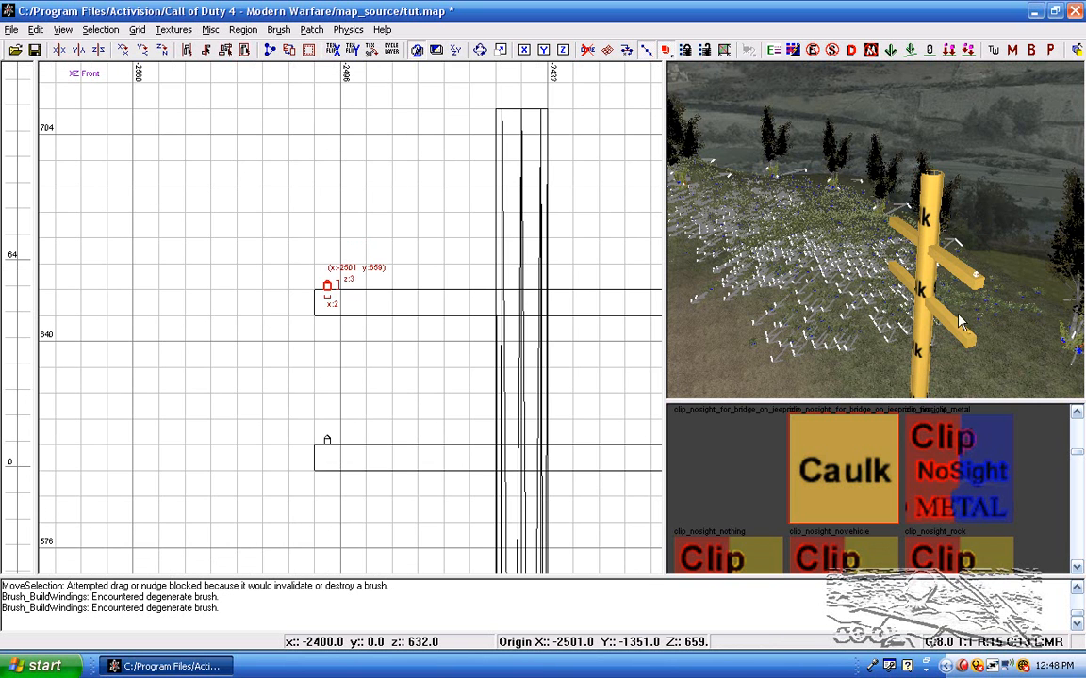
# Add the lower peg to the selection, leaving out the crossbar, and duplicate both pegs
pyautogui.keyDown('shift'); pyautogui.click(974, 342); pyautogui.keyUp('shift')
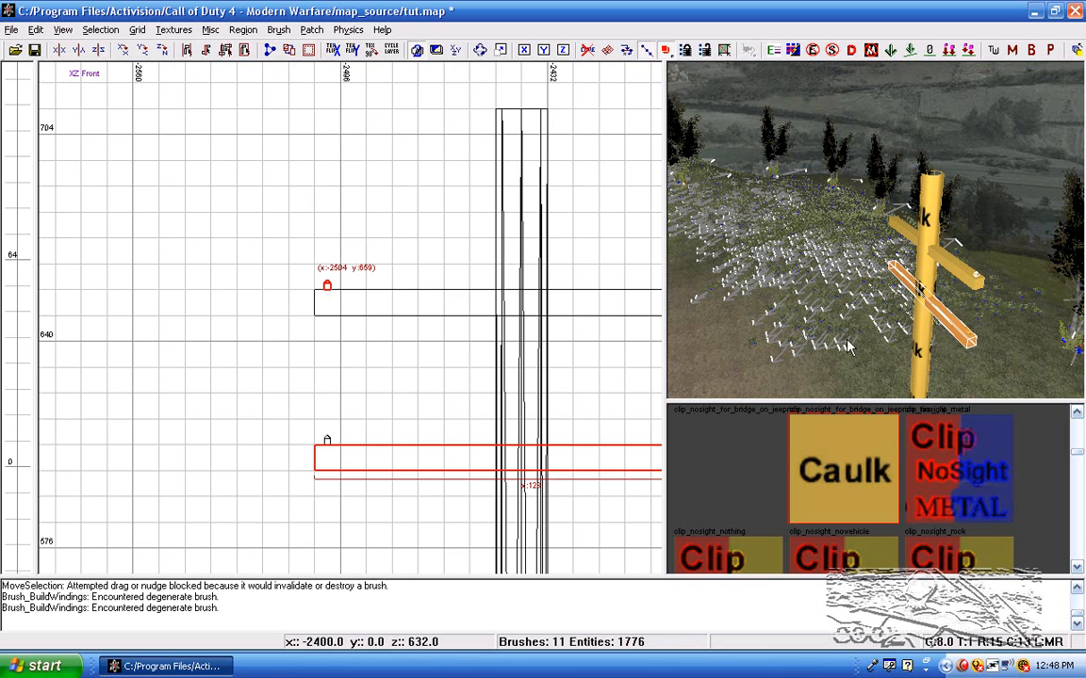
pyautogui.keyDown('shift'); pyautogui.click(968, 336); pyautogui.keyUp('shift')
pyautogui.keyDown('shift'); pyautogui.click(970, 333); pyautogui.keyUp('shift')
pyautogui.hotkey('ctrl', 'Tab')
pyautogui.hotkey('ctrl', 'Tab')
pyautogui.scroll(4, 313, 327)
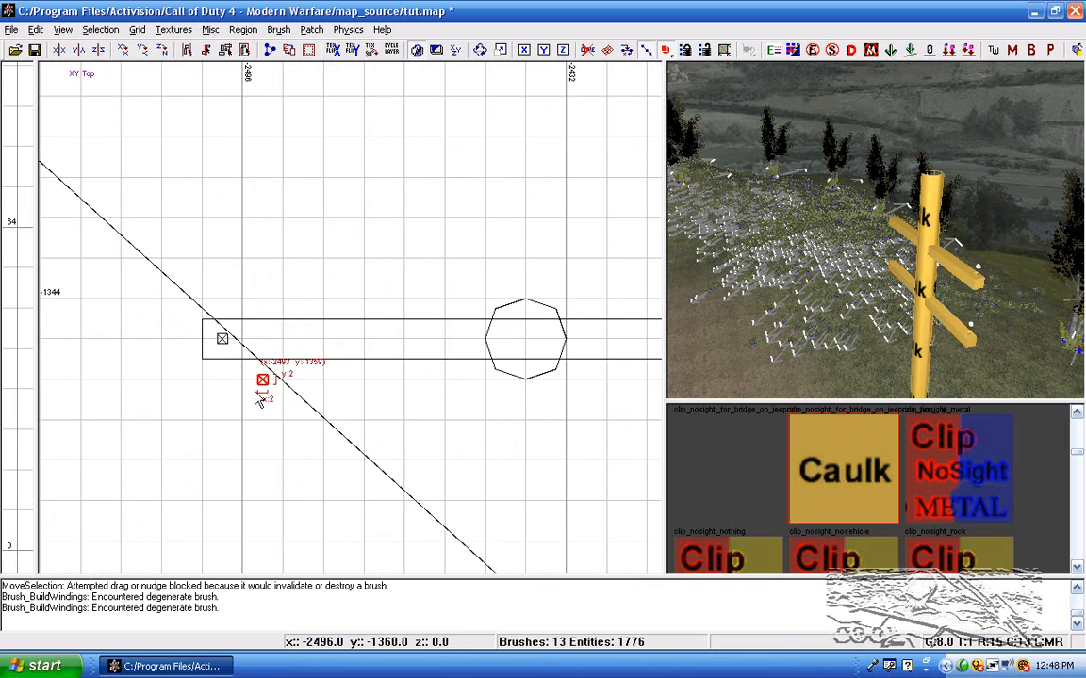
# Move the duplicated pegs to the opposite end of the two crossbars, undoing the accidental side stretch
pyautogui.moveTo(270, 381); pyautogui.dragTo(669, 320)
pyautogui.hotkey('ctrl', 'z')
pyautogui.scroll(-4, 236, 385)
pyautogui.moveTo(243, 396)
pyautogui.mouseDown(button='right')
pyautogui.moveTo(339, 381)
pyautogui.moveTo(260, 382)
pyautogui.mouseUp(button='right')
pyautogui.scroll(5, 235, 385)
pyautogui.moveTo(160, 367); pyautogui.dragTo(432, 344, button='right')
pyautogui.scroll(-3, 266, 354)
pyautogui.moveTo(159, 407); pyautogui.dragTo(35, 424, button='right')
pyautogui.moveTo(148, 400)
pyautogui.mouseDown()
pyautogui.moveTo(544, 373)
pyautogui.moveTo(530, 368)
pyautogui.moveTo(548, 335)
pyautogui.mouseUp()
pyautogui.scroll(-3, 539, 325)
# Duplicate the pole with its two crossbars, move the copy north to about y -760, and rotate it -15 degrees about Z
pyautogui.press('Escape')
pyautogui.keyDown('shift'); pyautogui.click(945, 238); pyautogui.keyUp('shift')
pyautogui.keyDown('shift'); pyautogui.click(942, 306); pyautogui.keyUp('shift')
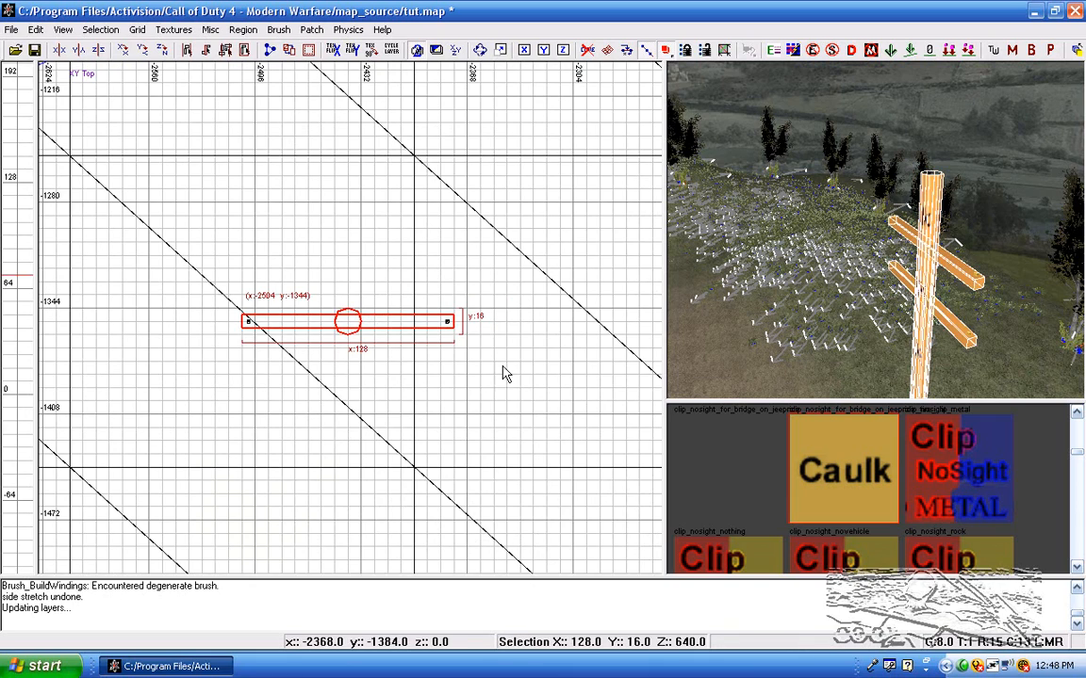
pyautogui.scroll(-8, 375, 360)
pyautogui.scroll(4, 333, 332)
pyautogui.scroll(-4, 335, 325)
pyautogui.moveTo(343, 173); pyautogui.dragTo(349, 311, button='right')
pyautogui.scroll(2, 361, 318)
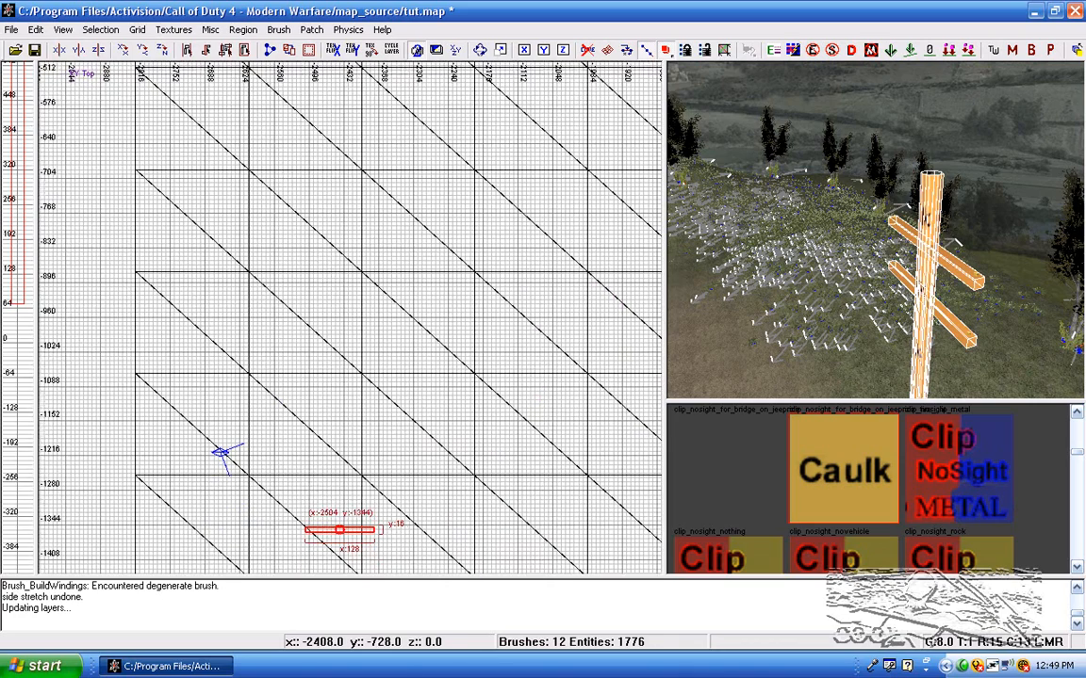
pyautogui.press('space')
pyautogui.moveTo(343, 483)
pyautogui.mouseDown()
pyautogui.moveTo(360, 206)
pyautogui.moveTo(378, 161)
pyautogui.mouseUp()
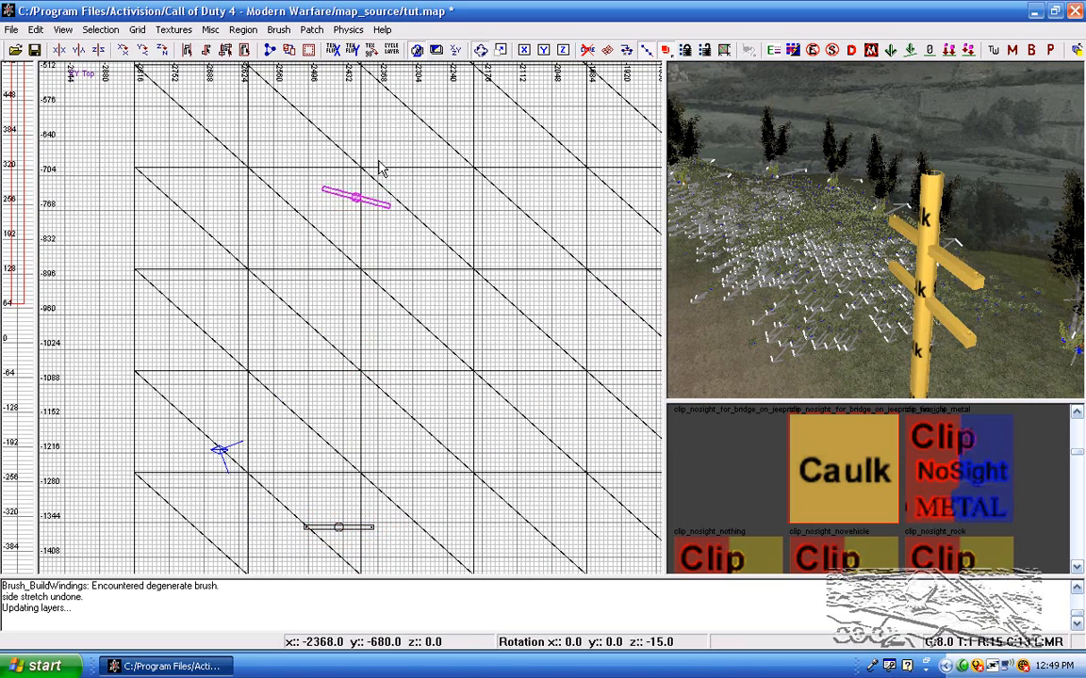
pyautogui.press('r')
pyautogui.scroll(3, 379, 179)
pyautogui.moveTo(784, 202); pyautogui.dragTo(716, 203, button='right')
pyautogui.moveTo(811, 230); pyautogui.dragTo(768, 237, button='right')
pyautogui.press('Escape')
# Select the pegs at both ends of the original pole's crossbars, removing the brush drawn by accident
pyautogui.scroll(-4, 488, 200)
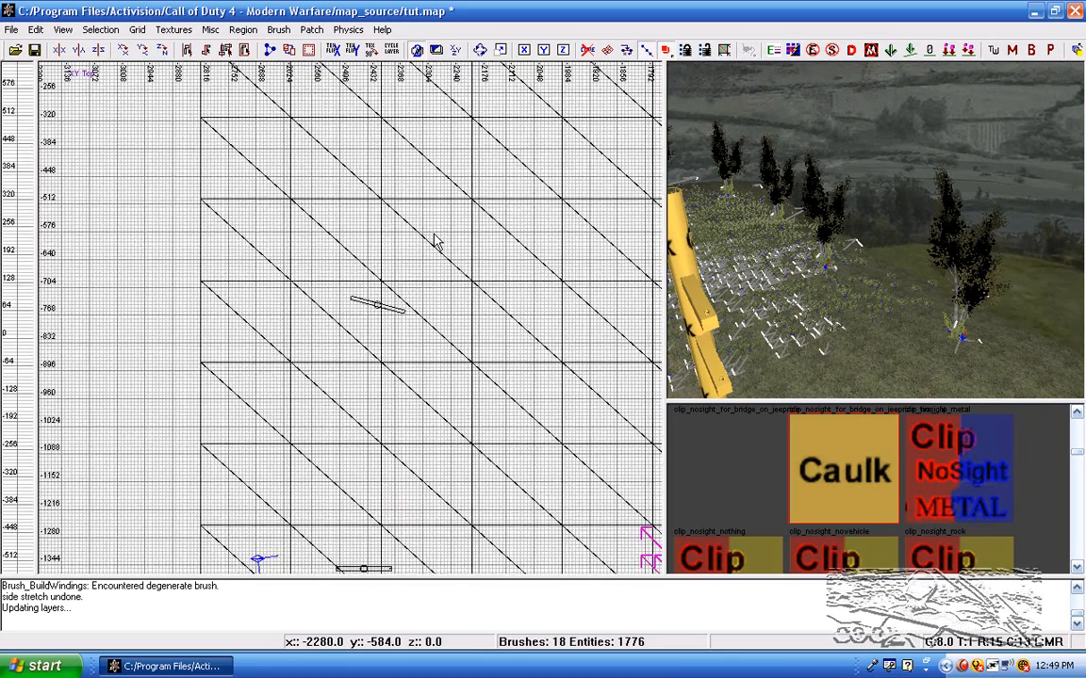
pyautogui.scroll(4, 336, 349)
pyautogui.scroll(4, 317, 383)
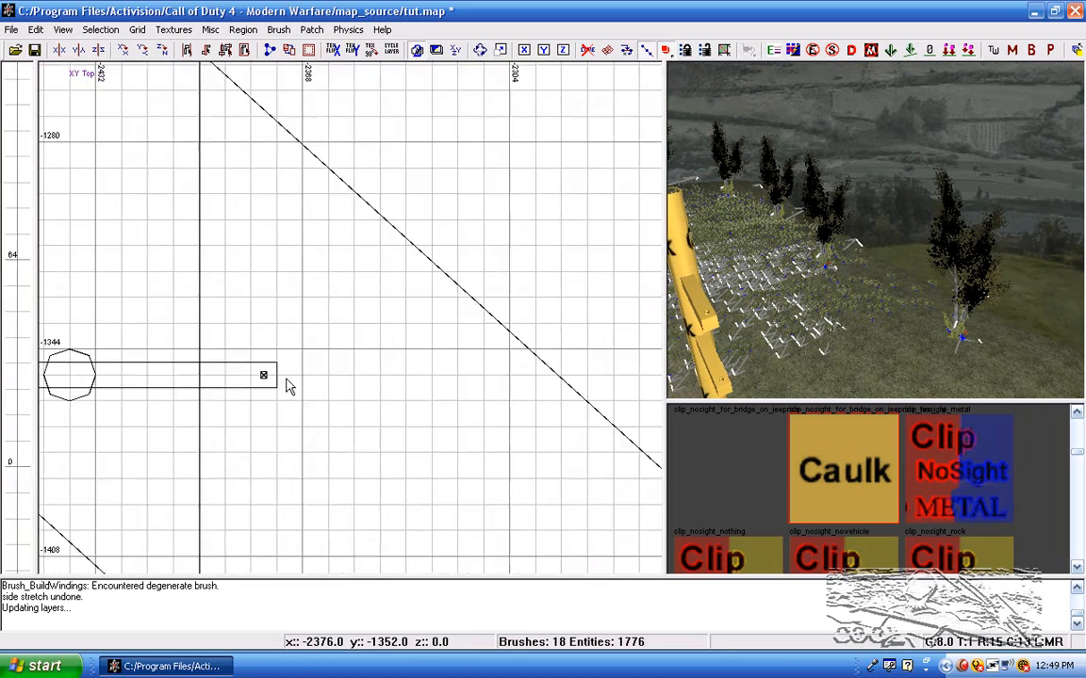
pyautogui.moveTo(339, 307); pyautogui.dragTo(223, 514)
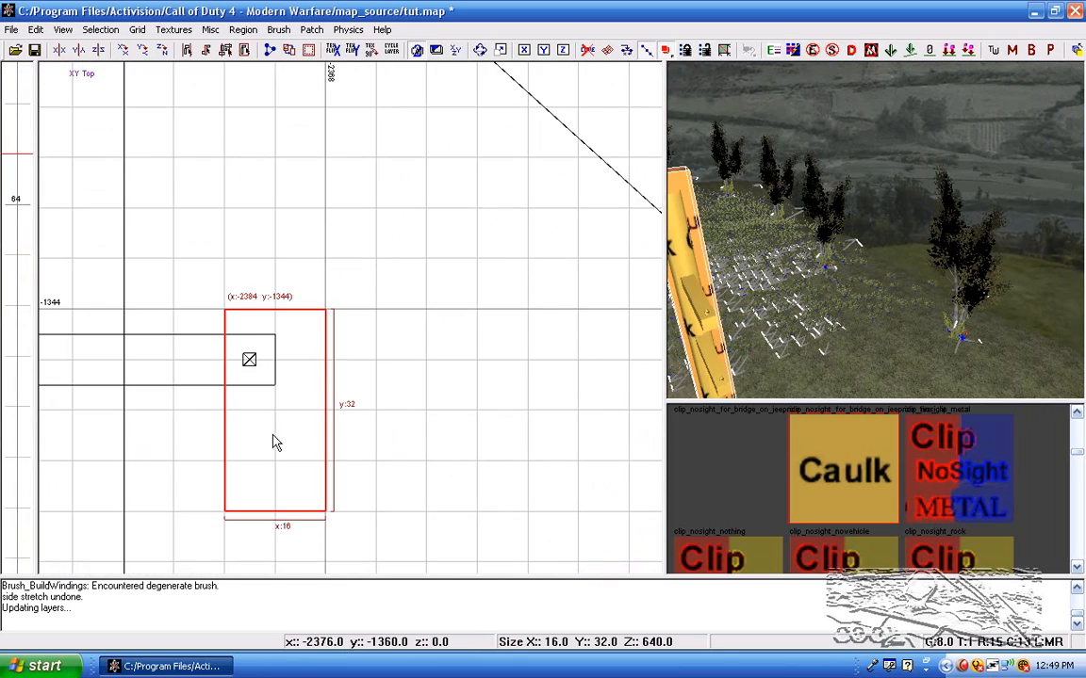
pyautogui.press('BackSpace')
pyautogui.keyDown('shift'); pyautogui.click(249, 359); pyautogui.keyUp('shift')
pyautogui.scroll(-4, 179, 467)
pyautogui.moveTo(181, 469); pyautogui.dragTo(203, 461, button='right')
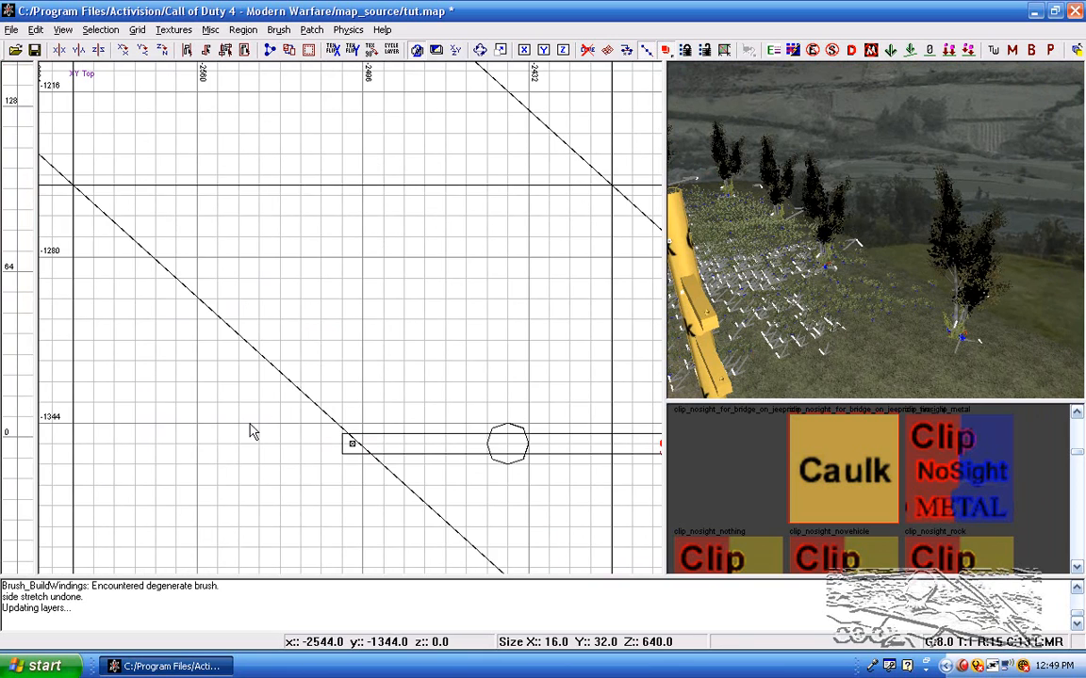
pyautogui.keyDown('shift'); pyautogui.click(352, 443); pyautogui.keyUp('shift')
pyautogui.scroll(-3, 297, 461)
pyautogui.moveTo(272, 443); pyautogui.dragTo(193, 545, button='right')
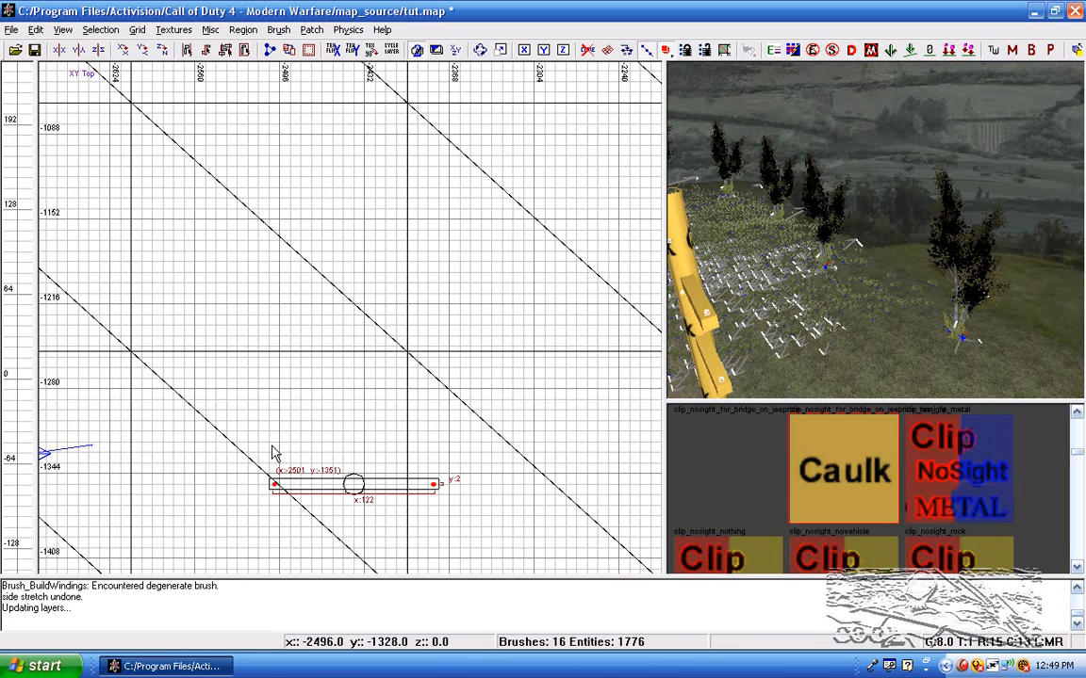
# Duplicate the selected pegs and move the copies up to the rotated pole
pyautogui.press('space')
pyautogui.moveTo(305, 484); pyautogui.dragTo(368, 241)
pyautogui.moveTo(441, 87); pyautogui.dragTo(419, 207, button='right')
pyautogui.moveTo(400, 394); pyautogui.dragTo(412, 159)
pyautogui.scroll(1, 423, 385)
pyautogui.moveTo(423, 408); pyautogui.dragTo(400, 129)
# Fine-tune the copied pegs on grid size 1 so one pair sits on the eastern end of the rotated crossbars
pyautogui.scroll(3, 441, 164)
pyautogui.moveTo(470, 193); pyautogui.dragTo(416, 393, button='right')
pyautogui.moveTo(467, 192); pyautogui.dragTo(415, 64)
pyautogui.scroll(2, 502, 170)
pyautogui.moveTo(504, 106); pyautogui.dragTo(488, 187)
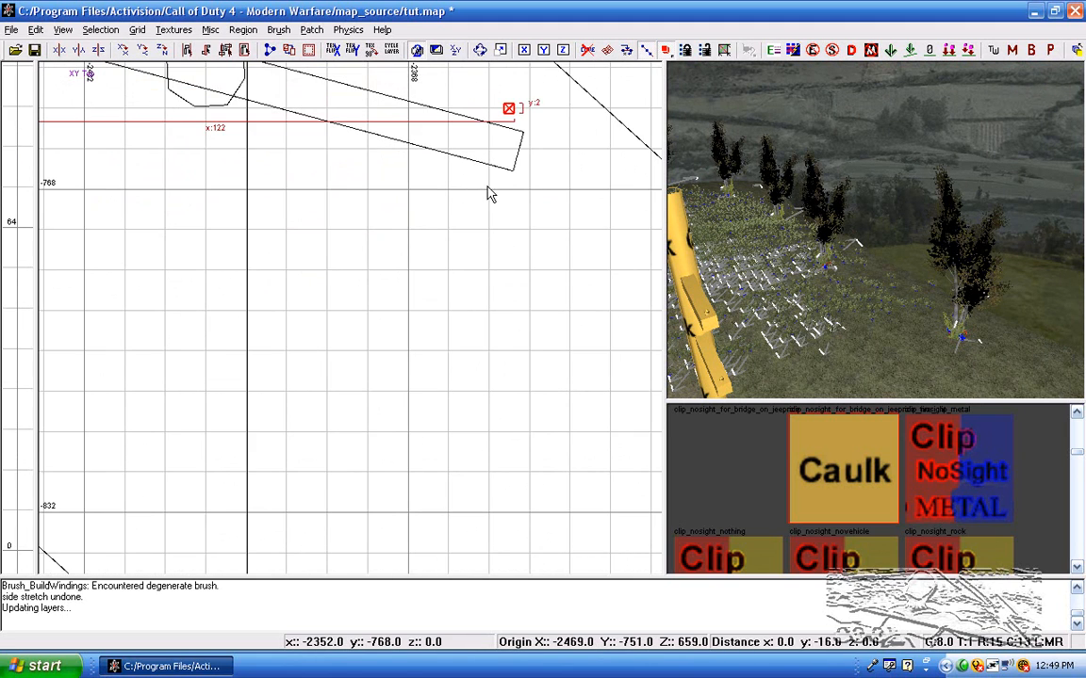
pyautogui.scroll(3, 494, 122)
pyautogui.scroll(-3, 498, 129)
pyautogui.moveTo(484, 126); pyautogui.dragTo(469, 200)
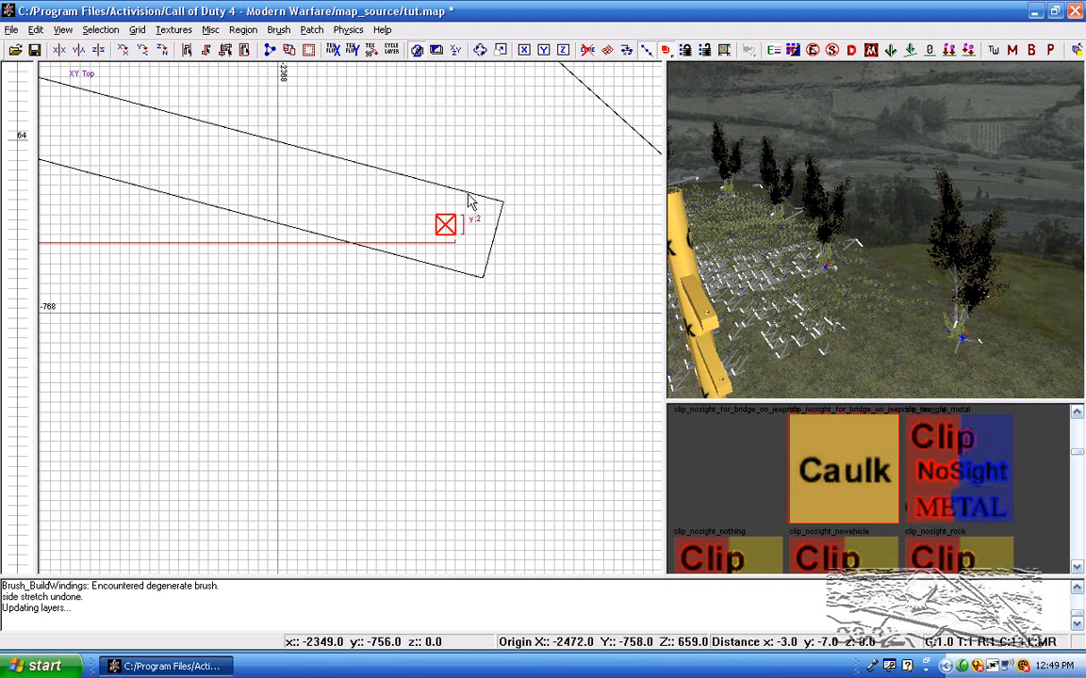
pyautogui.moveTo(690, 218); pyautogui.dragTo(669, 218, button='right')
# Select only the stray pegs at the western end and move them onto the rotated crossbars, removing the accidental brush
pyautogui.scroll(-8, 339, 188)
pyautogui.moveTo(327, 185); pyautogui.dragTo(480, 148, button='right')
pyautogui.press('Escape')
pyautogui.scroll(3, 285, 215)
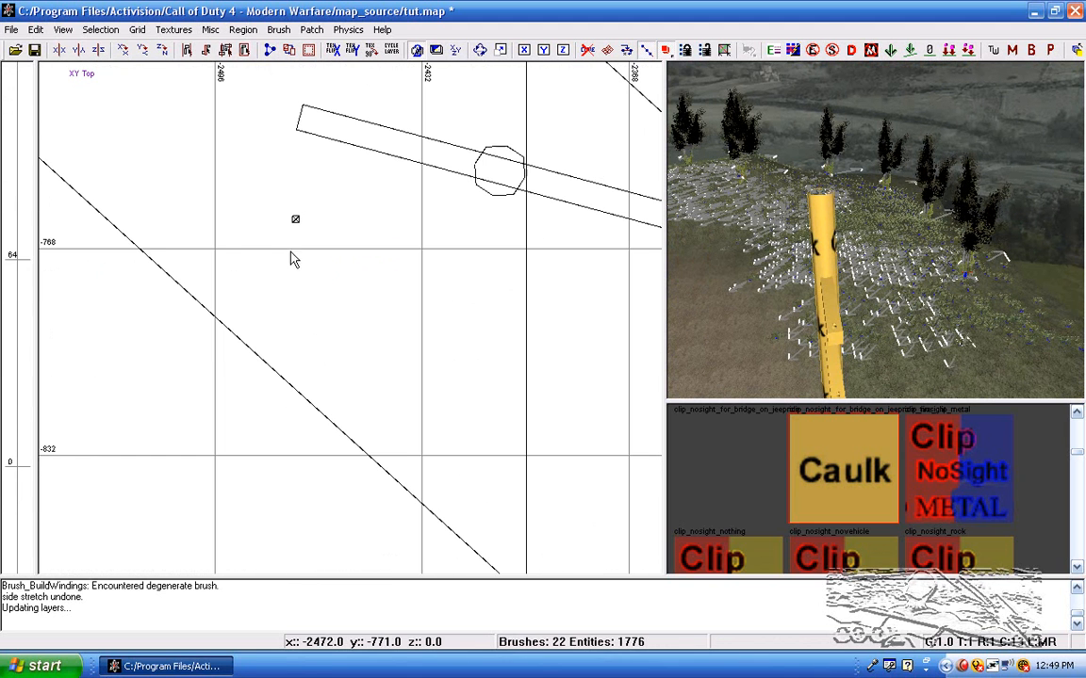
pyautogui.moveTo(315, 197); pyautogui.dragTo(256, 252)
pyautogui.press('BackSpace')
pyautogui.keyDown('alt'); pyautogui.keyDown('shift'); pyautogui.moveTo(327, 201); pyautogui.dragTo(253, 260); pyautogui.keyUp('shift'); pyautogui.keyUp('alt')
pyautogui.moveTo(299, 194); pyautogui.dragTo(294, 286, button='right')
pyautogui.scroll(4, 291, 300)
pyautogui.moveTo(290, 300); pyautogui.dragTo(406, 95)
pyautogui.moveTo(381, 447); pyautogui.dragTo(389, 666, button='right')
pyautogui.moveTo(370, 316); pyautogui.dragTo(325, 294)
pyautogui.moveTo(774, 279); pyautogui.dragTo(766, 280, button='right')
pyautogui.press('Escape')
# Set the grid to 8 and draw a brush 8 wide, 656 long and 8 high between the poles at upper crossbar height
pyautogui.press('4')
pyautogui.scroll(-10, 327, 376)
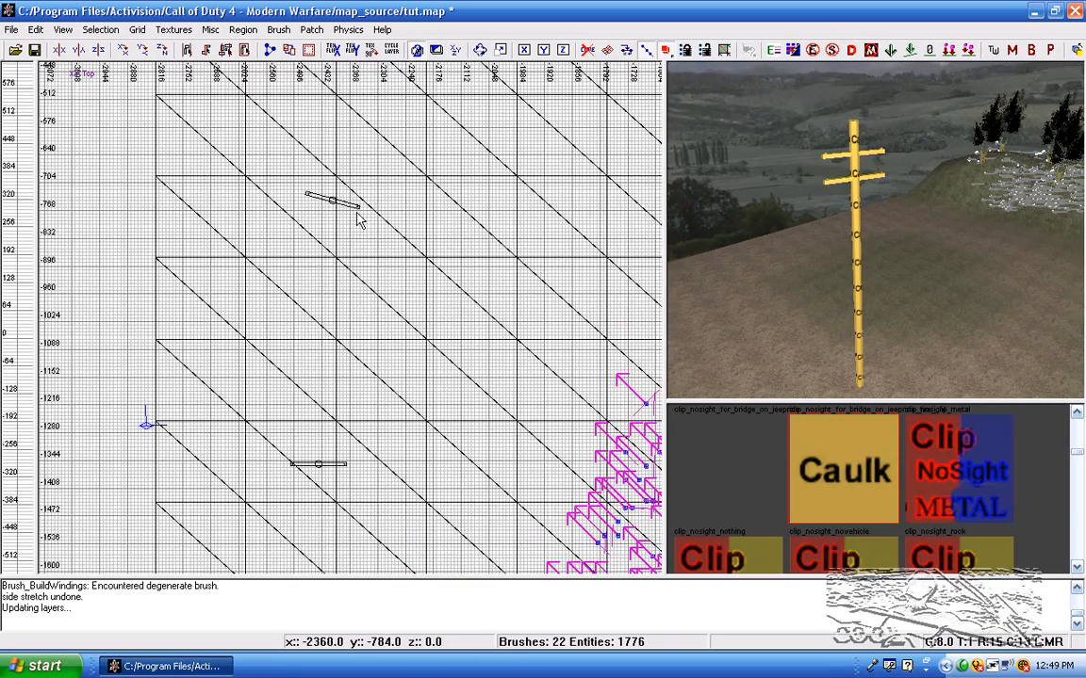
pyautogui.moveTo(363, 226); pyautogui.dragTo(287, 569)
pyautogui.moveTo(259, 289)
pyautogui.mouseDown()
pyautogui.moveTo(347, 335)
pyautogui.moveTo(364, 511)
pyautogui.mouseUp()
pyautogui.hotkey('ctrl', 'Tab')
pyautogui.hotkey('ctrl', 'Tab')
pyautogui.hotkey('ctrl', 'Tab')
pyautogui.hotkey('ctrl', 'Tab')
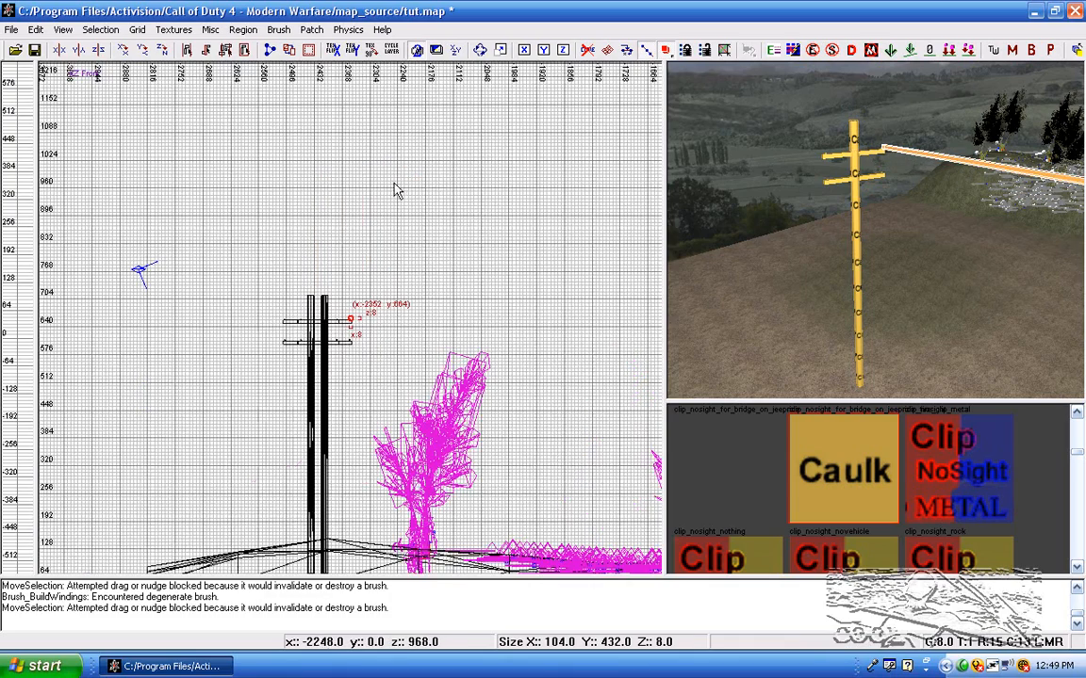
pyautogui.hotkey('ctrl', 'Tab')
# Try Curve to Terrain on the long brush, and convert it to a simple curve patch with width 3 and height 3
pyautogui.click(311, 29)
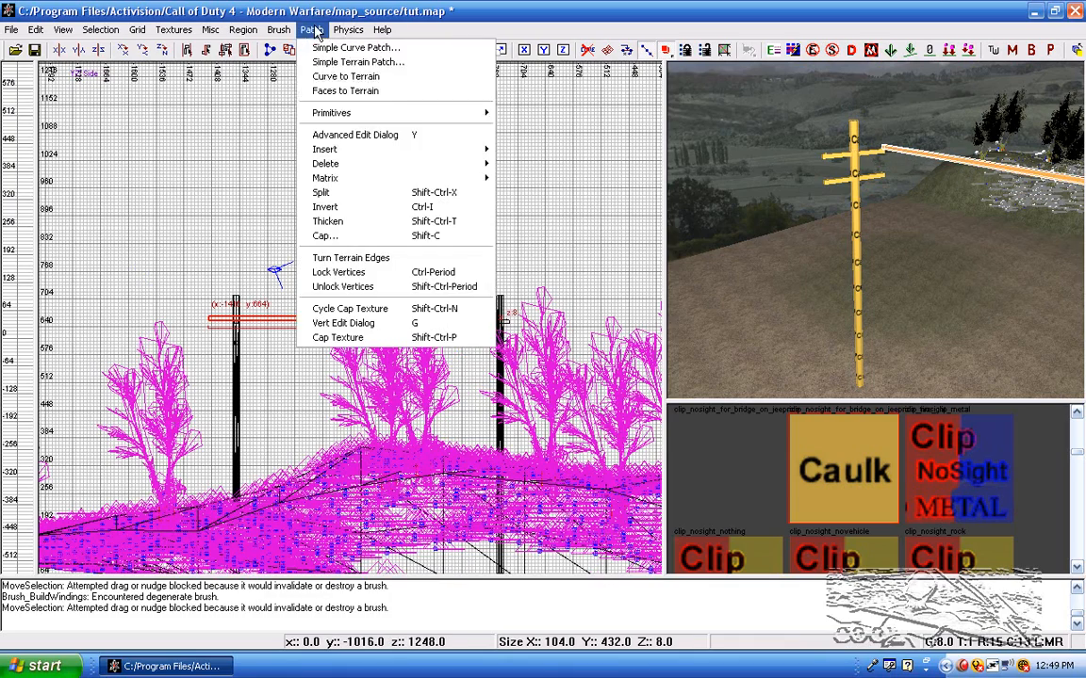
pyautogui.click(419, 87)
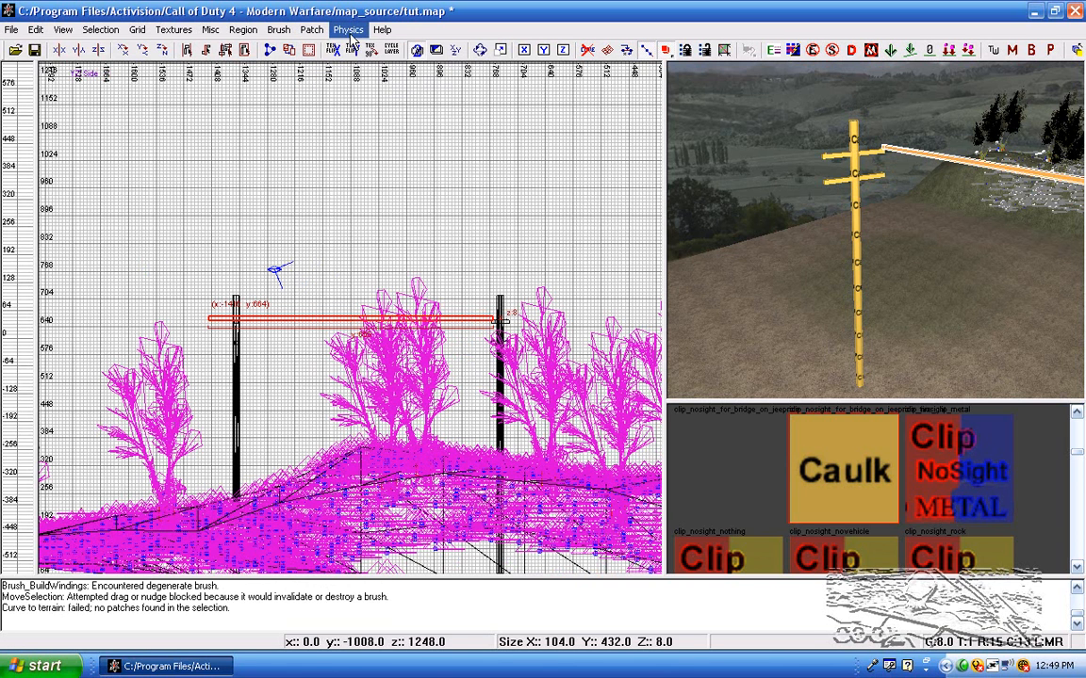
pyautogui.click(309, 29)
pyautogui.click(301, 46)
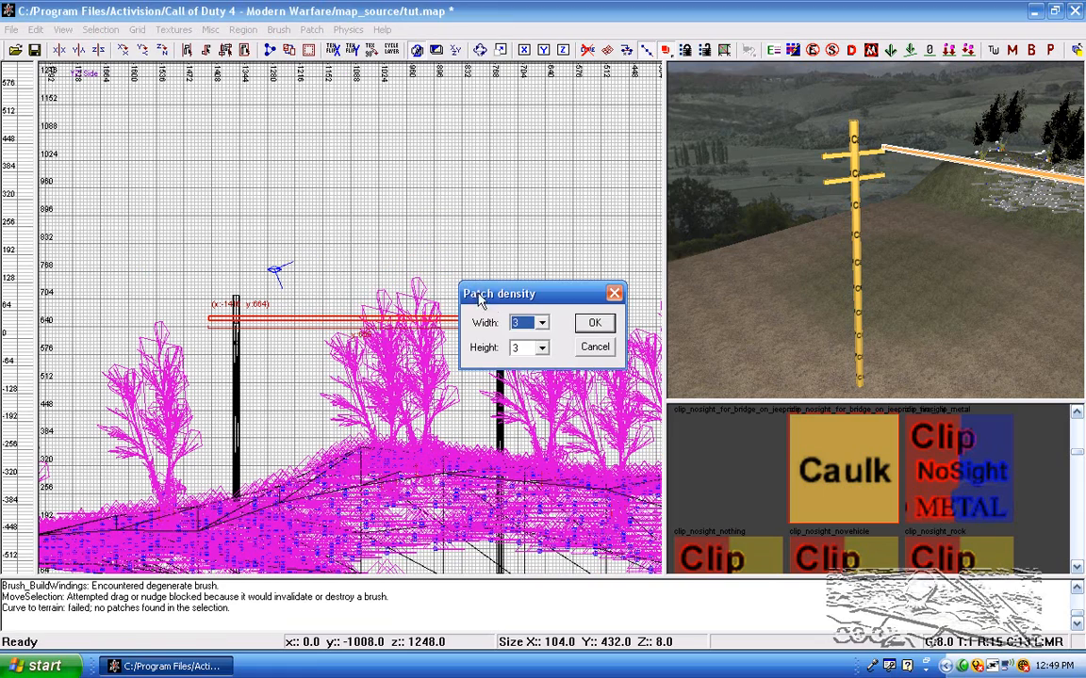
pyautogui.click(595, 323)
# On grid size 1, lower the patch to height 659 and align its end vertices with the original pole's upper peg in side view
pyautogui.scroll(6, 247, 329)
pyautogui.scroll(2, 247, 329)
pyautogui.scroll(-1, 179, 367)
pyautogui.scroll(1, 134, 348)
pyautogui.moveTo(83, 353); pyautogui.dragTo(211, 352)
pyautogui.scroll(3, 186, 358)
pyautogui.scroll(-1, 138, 328)
pyautogui.moveTo(137, 328); pyautogui.dragTo(208, 322)
pyautogui.scroll(2, 213, 356)
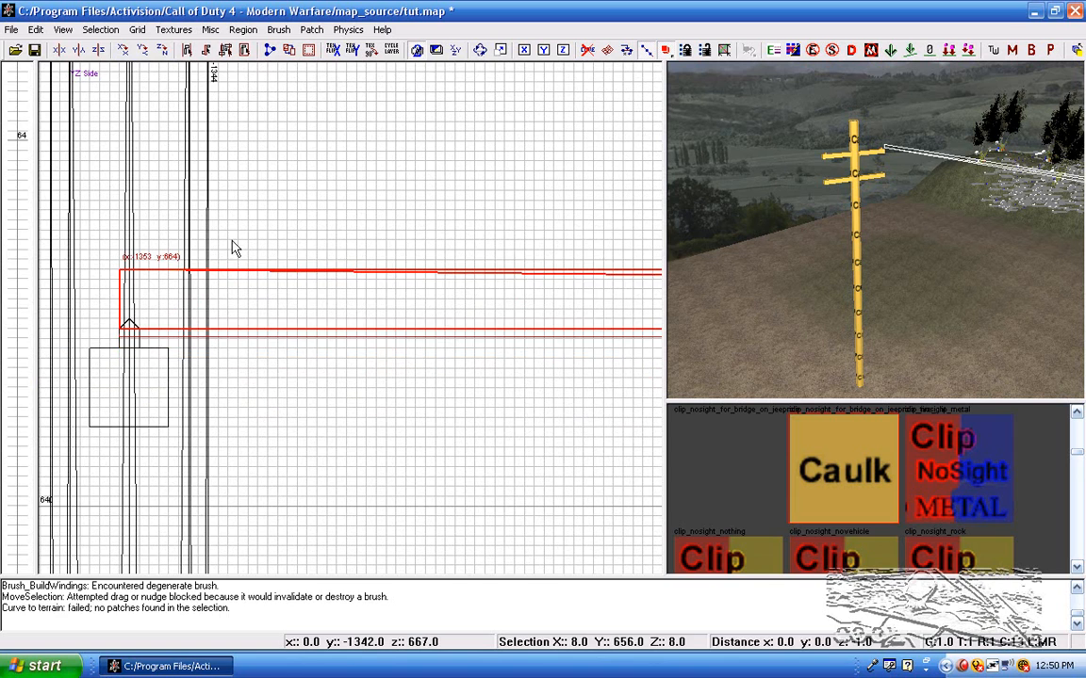
pyautogui.moveTo(235, 243); pyautogui.dragTo(232, 308)
pyautogui.scroll(2, 94, 353)
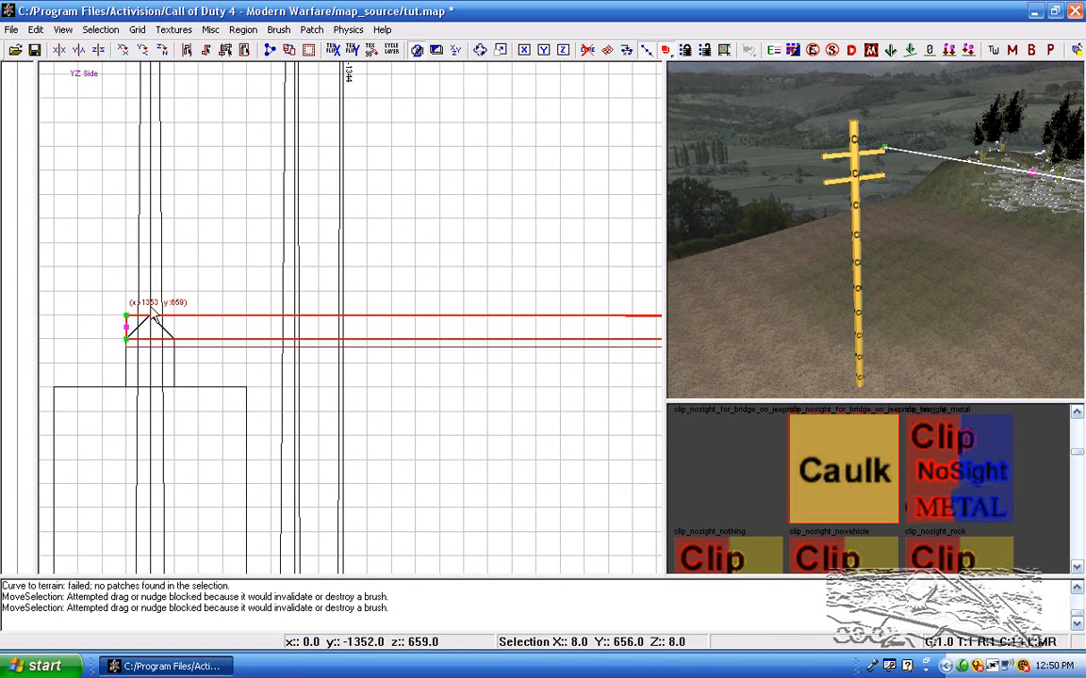
pyautogui.moveTo(116, 381); pyautogui.dragTo(141, 381)
# Move the patch's end vertices in the top view onto the eastern peg of the original pole's upper crossbar
pyautogui.scroll(3, 436, 390)
pyautogui.scroll(-3, 405, 391)
pyautogui.hotkey('ctrl', 'Tab')
pyautogui.scroll(3, 356, 330)
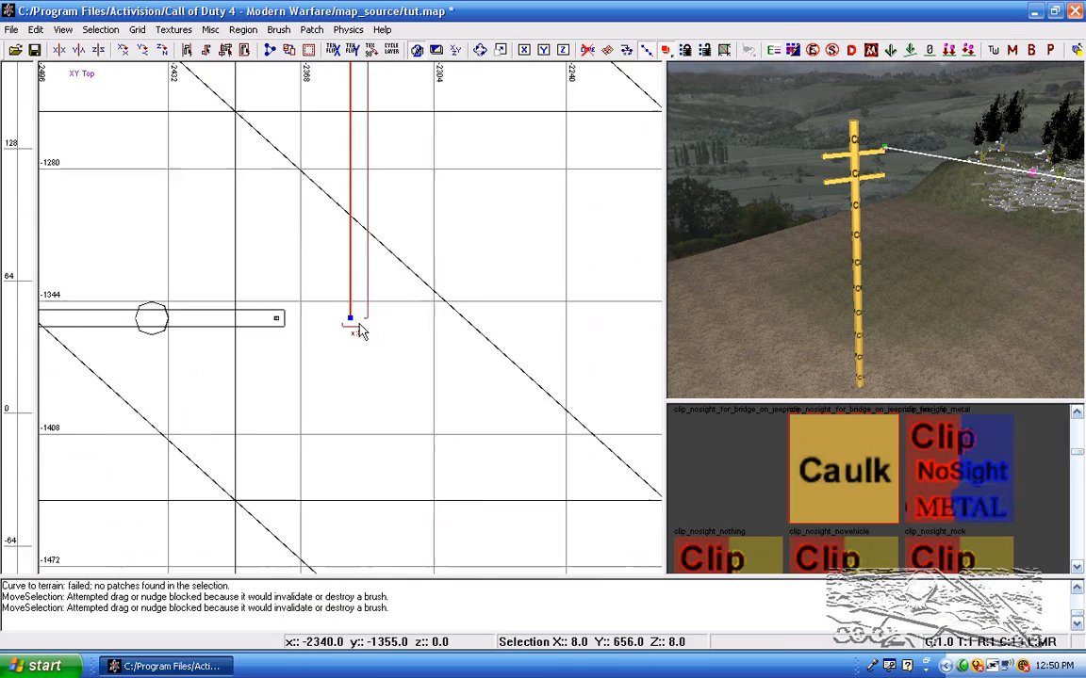
pyautogui.moveTo(344, 358); pyautogui.dragTo(240, 364)
pyautogui.scroll(2, 245, 349)
pyautogui.scroll(2, 357, 339)
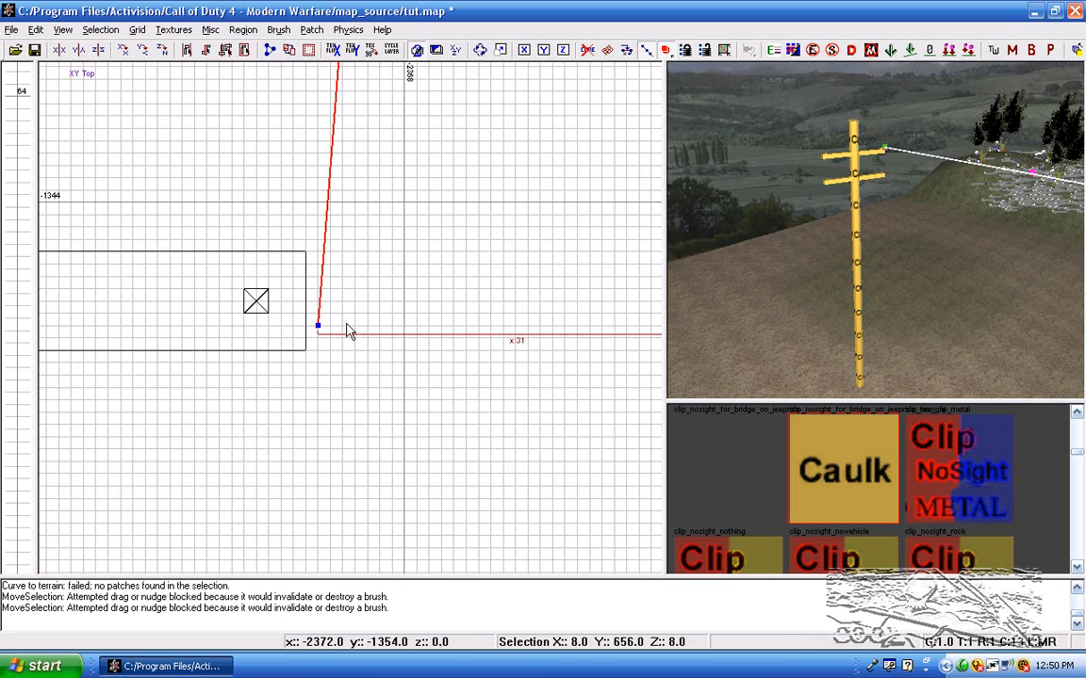
pyautogui.moveTo(357, 339); pyautogui.dragTo(284, 309)
# Move the patch's far-end vertices onto the rotated pole's upper eastern peg at x -2380, y -759, and deselect the patch
pyautogui.scroll(-9, 292, 233)
pyautogui.moveTo(318, 229); pyautogui.dragTo(316, 233, button='right')
pyautogui.scroll(1, 316, 238)
pyautogui.scroll(2, 434, 385)
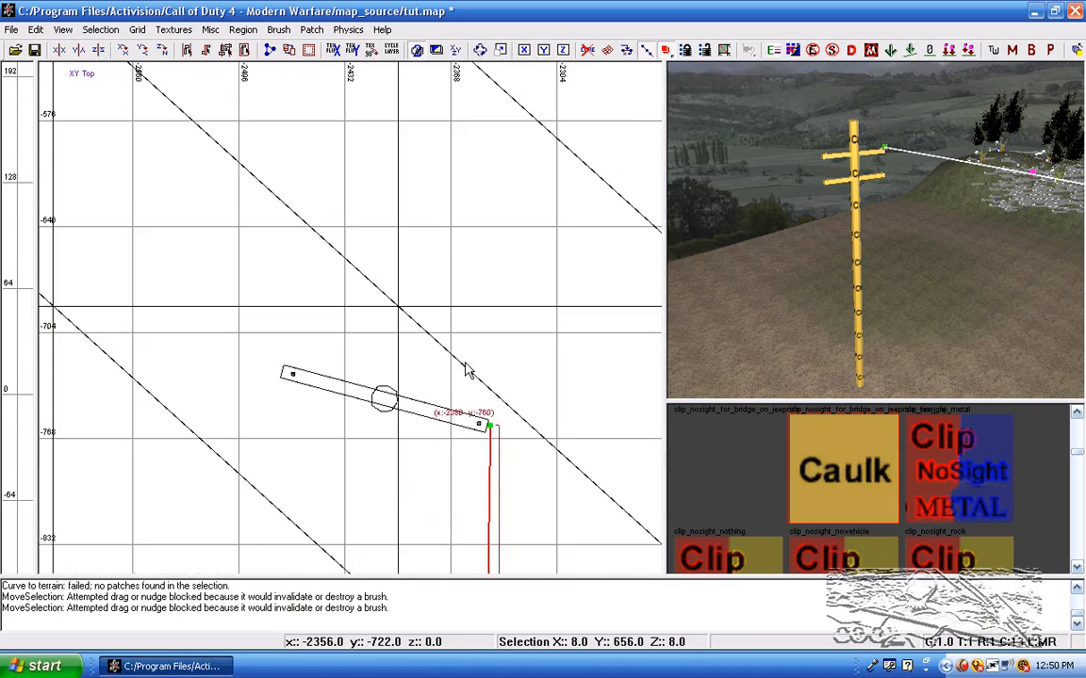
pyautogui.scroll(5, 386, 458)
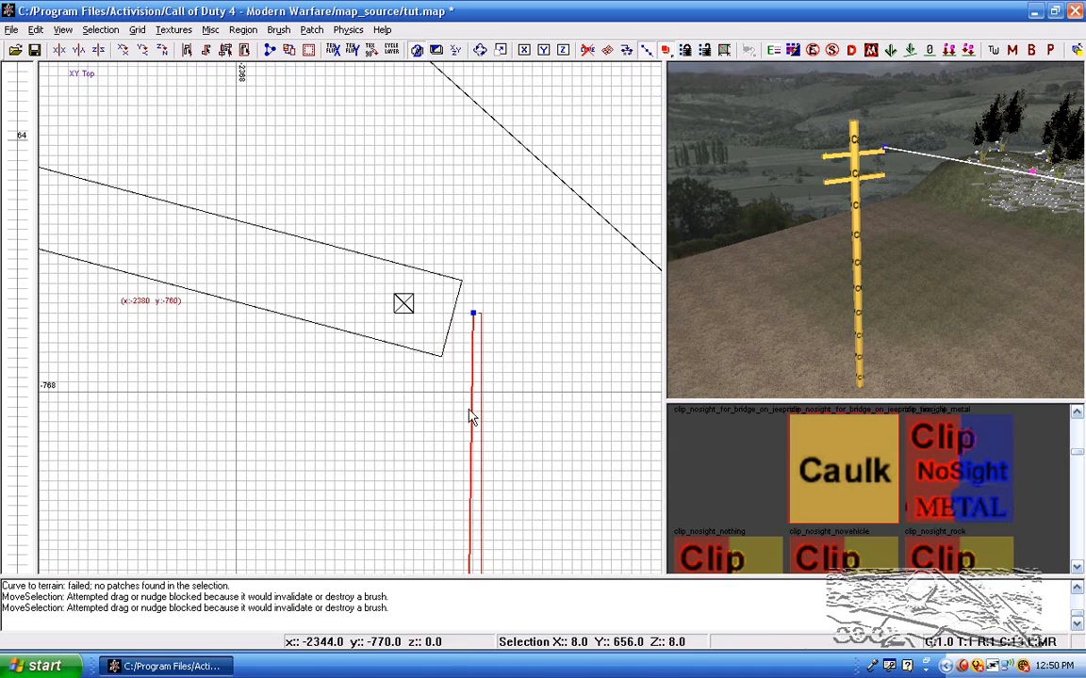
pyautogui.hotkey('ctrl', 'Tab')
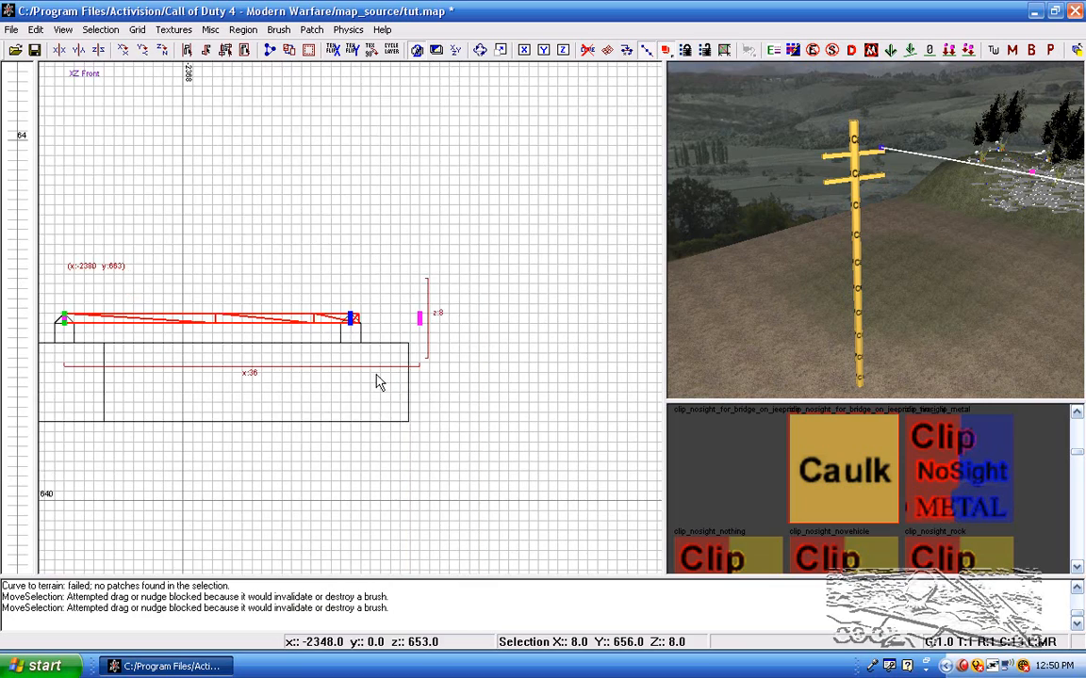
pyautogui.scroll(-2, 375, 381)
pyautogui.hotkey('ctrl', 'Tab')
pyautogui.hotkey('ctrl', 'Tab')
pyautogui.moveTo(744, 307)
pyautogui.mouseDown(button='right')
pyautogui.moveTo(877, 255)
pyautogui.moveTo(829, 269)
pyautogui.moveTo(896, 231)
pyautogui.moveTo(861, 245)
pyautogui.moveTo(928, 247)
pyautogui.moveTo(914, 260)
pyautogui.mouseUp(button='right')
pyautogui.press('Escape')
pyautogui.moveTo(873, 216)
pyautogui.mouseDown(button='right')
pyautogui.moveTo(928, 183)
pyautogui.moveTo(921, 254)
pyautogui.moveTo(874, 216)
pyautogui.mouseUp(button='right')
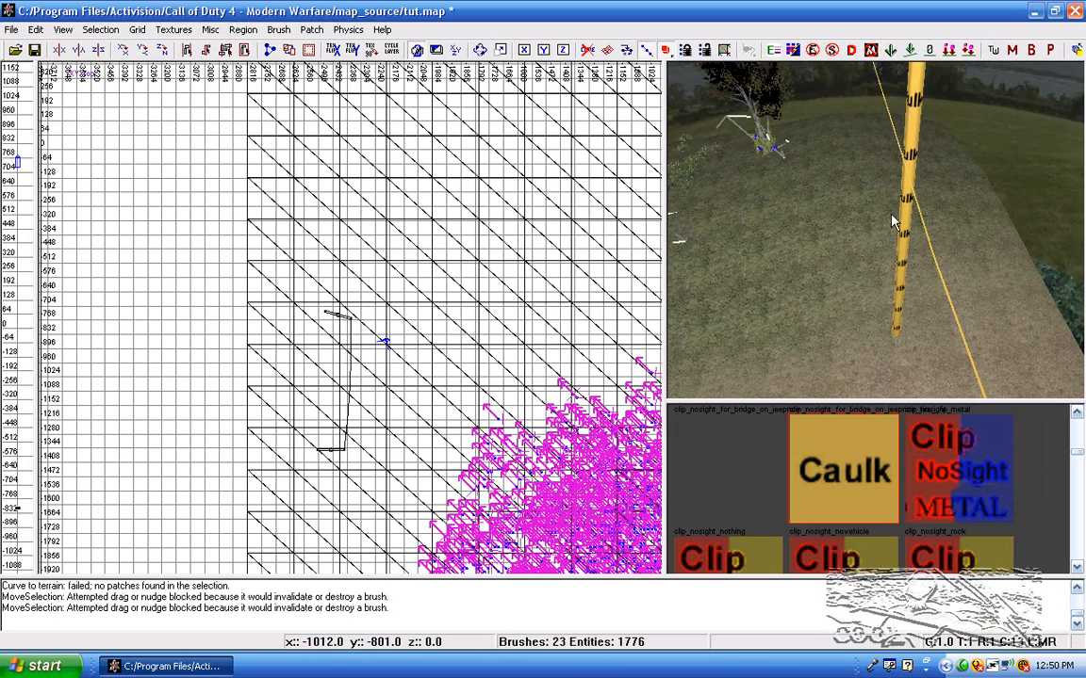
# Edit the wire patch's middle vertices and line them up between its two ends in the top view
pyautogui.press('v')
pyautogui.scroll(4, 390, 408)
pyautogui.moveTo(382, 421); pyautogui.dragTo(390, 343, button='right')
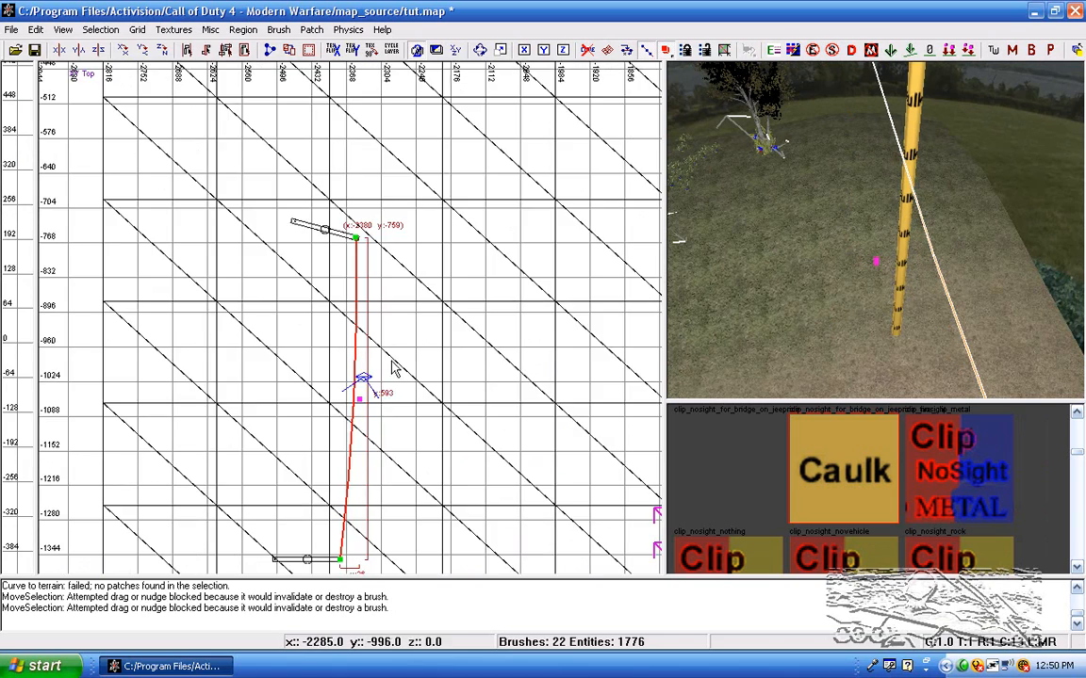
pyautogui.click(360, 400)
pyautogui.scroll(4, 341, 430)
pyautogui.moveTo(374, 432); pyautogui.dragTo(339, 416)
pyautogui.scroll(-3, 368, 429)
pyautogui.scroll(3, 365, 438)
pyautogui.moveTo(365, 482); pyautogui.dragTo(372, 467)
# Pull the wire's middle vertices down 65 units in the side view so the wire sags
pyautogui.hotkey('ctrl', 'Tab')
pyautogui.scroll(2, 364, 436)
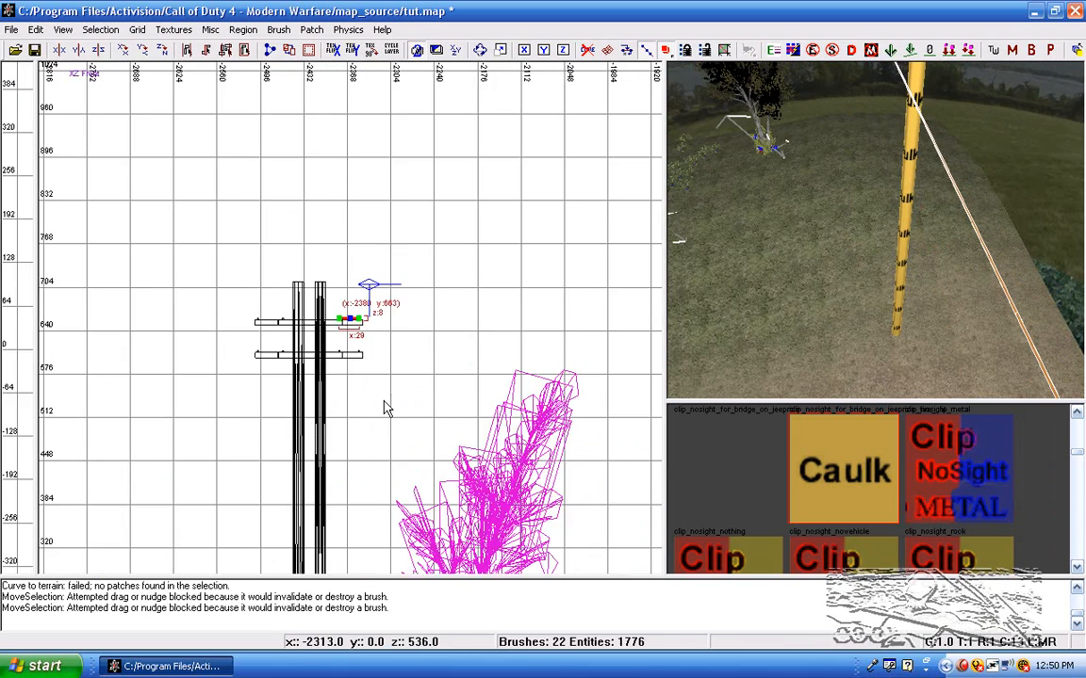
pyautogui.hotkey('ctrl', 'Tab')
pyautogui.moveTo(363, 368); pyautogui.dragTo(356, 405)
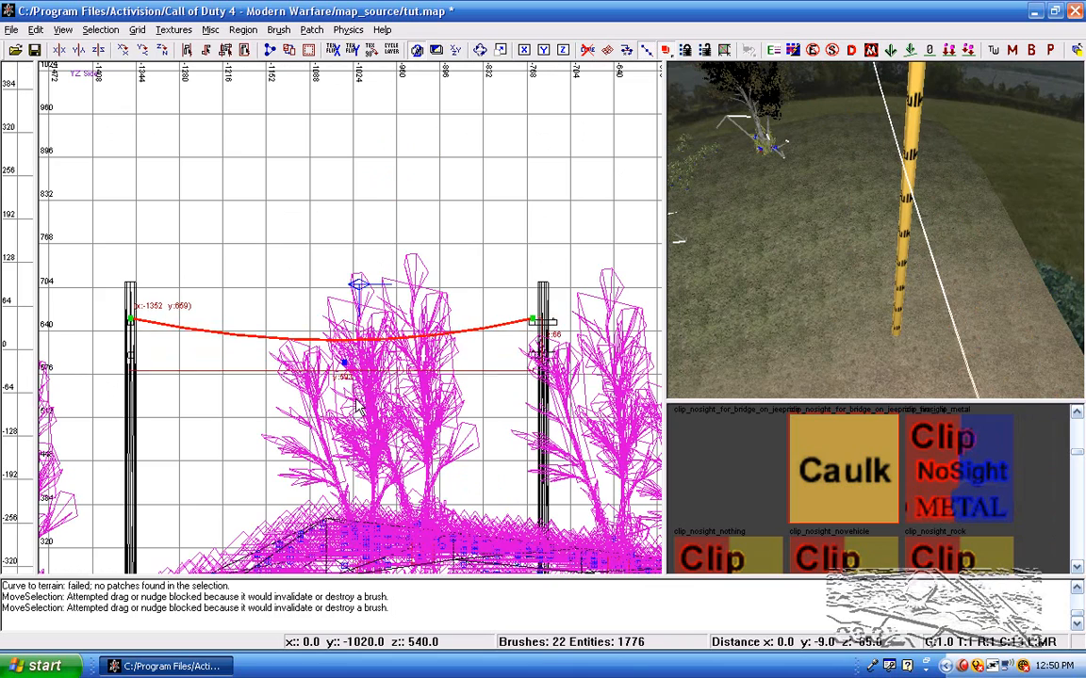
# Duplicate the sagging wire in place, undoing the accidental shift of the copy, and view it from below
pyautogui.hotkey('ctrl', 'Tab')
pyautogui.scroll(5, 363, 227)
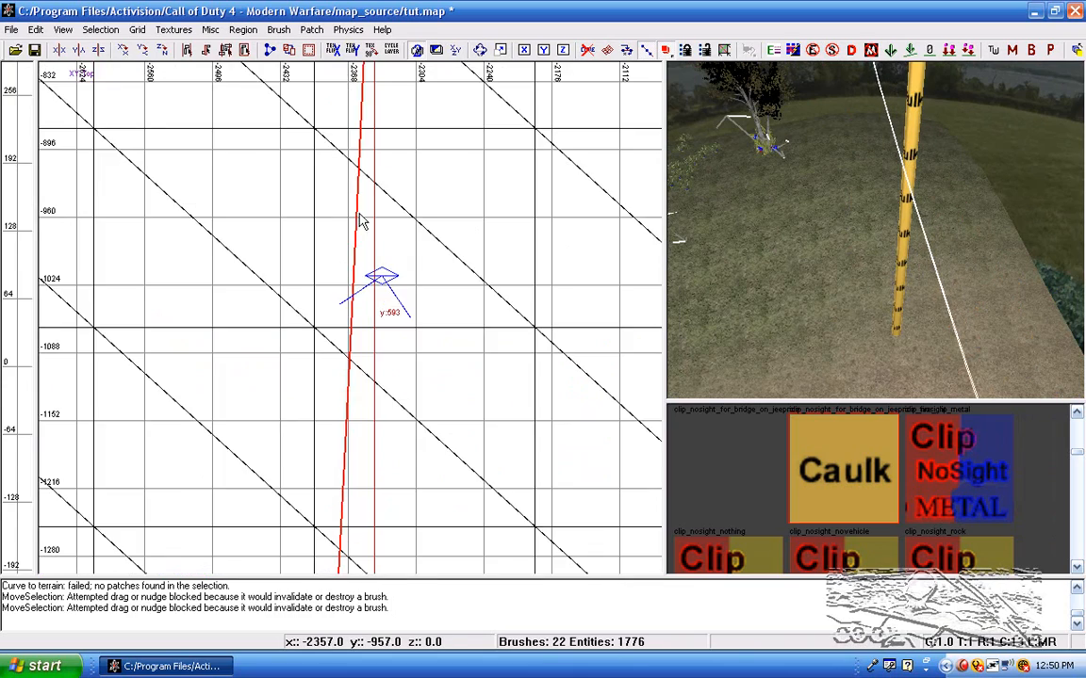
pyautogui.scroll(2, 414, 236)
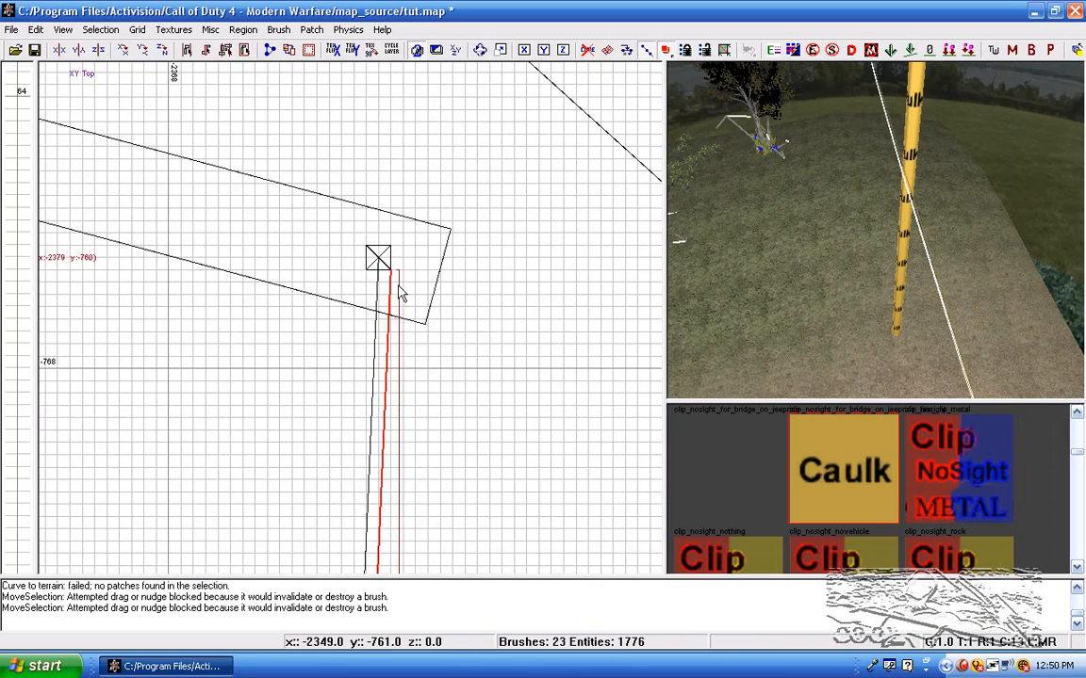
pyautogui.moveTo(380, 267); pyautogui.dragTo(394, 274)
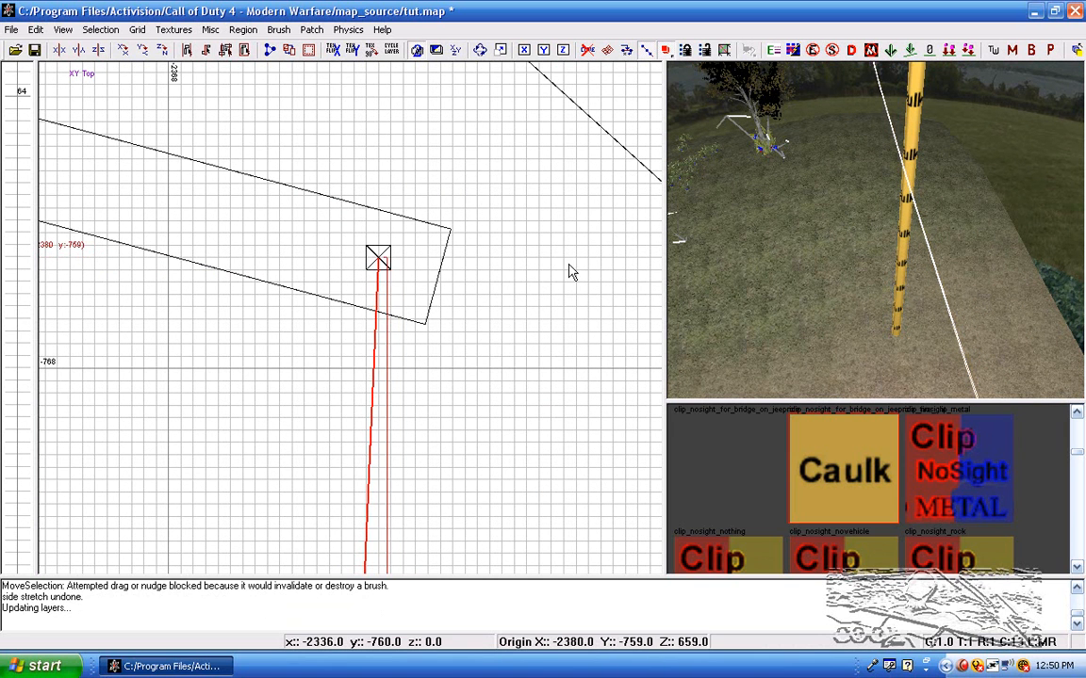
pyautogui.press('a')
pyautogui.press('a')
pyautogui.moveTo(932, 231)
pyautogui.mouseDown(button='right')
pyautogui.moveTo(914, 212)
pyautogui.moveTo(943, 226)
pyautogui.moveTo(933, 241)
pyautogui.mouseUp(button='right')
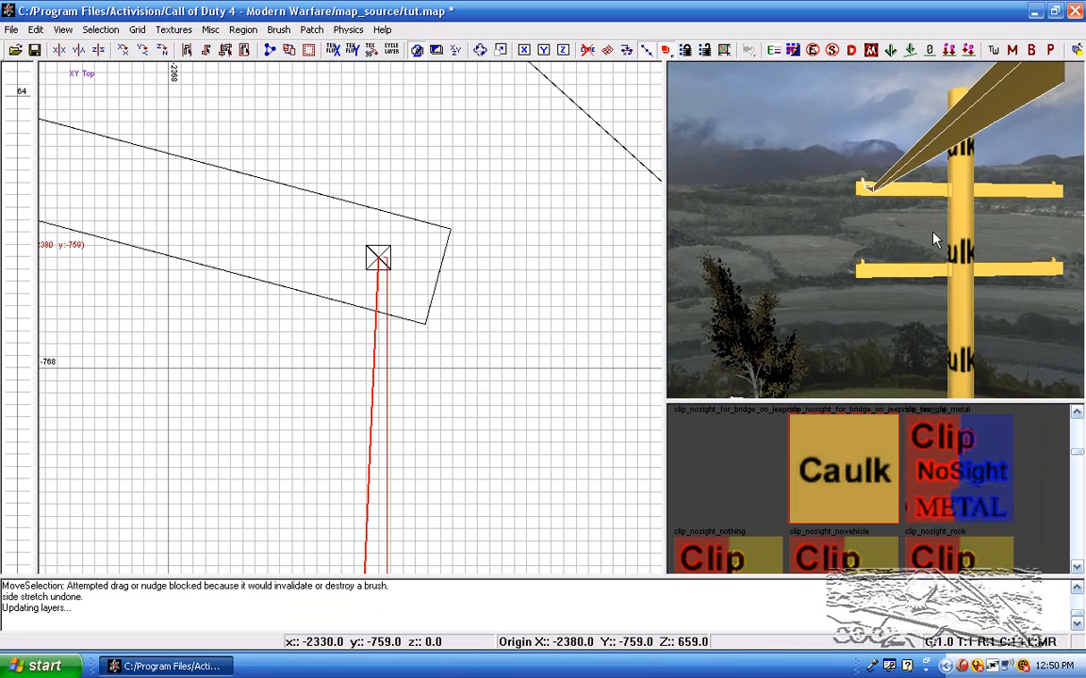
# Select both overlapping wire patches, set the grid to 8, and duplicate them down onto the lower crossbars' eastern pegs
pyautogui.keyDown('shift'); pyautogui.click(926, 158); pyautogui.keyUp('shift')
pyautogui.scroll(-3, 400, 314)
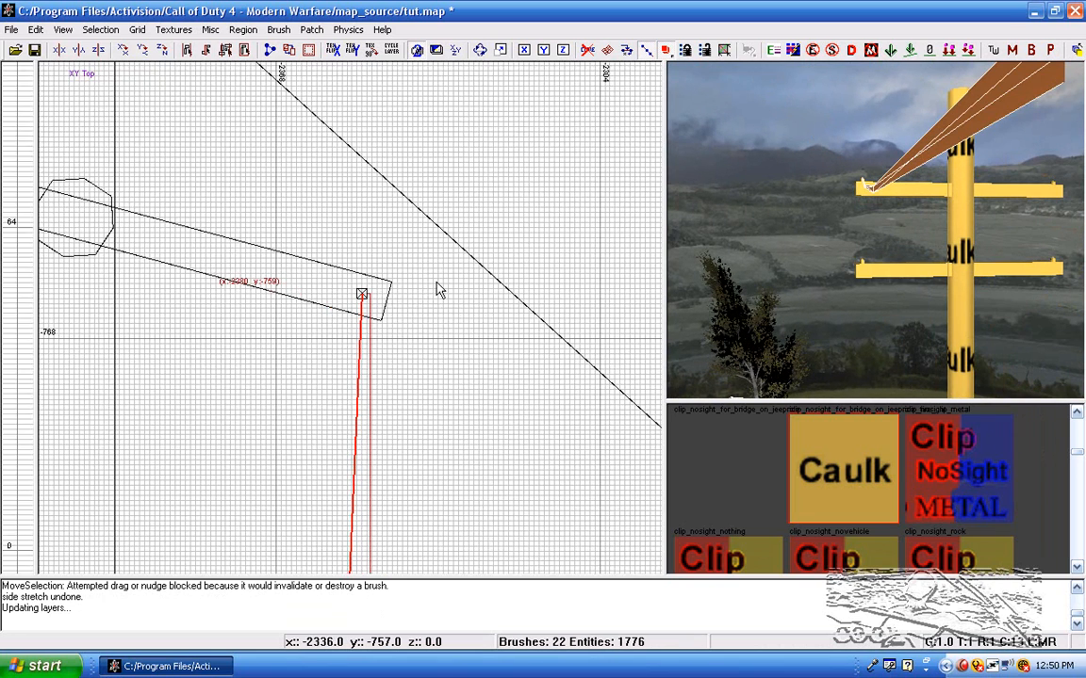
pyautogui.press('4')
pyautogui.press('space')
pyautogui.moveTo(405, 340)
pyautogui.mouseDown()
pyautogui.moveTo(378, 319)
pyautogui.moveTo(349, 377)
pyautogui.moveTo(347, 478)
pyautogui.mouseUp()
pyautogui.hotkey('ctrl', 'Tab')
pyautogui.scroll(-1, 370, 297)
# Duplicate the lower wire and place the copy at x -2492, height 611, on the opposite end of the lower crossbars
pyautogui.press('space')
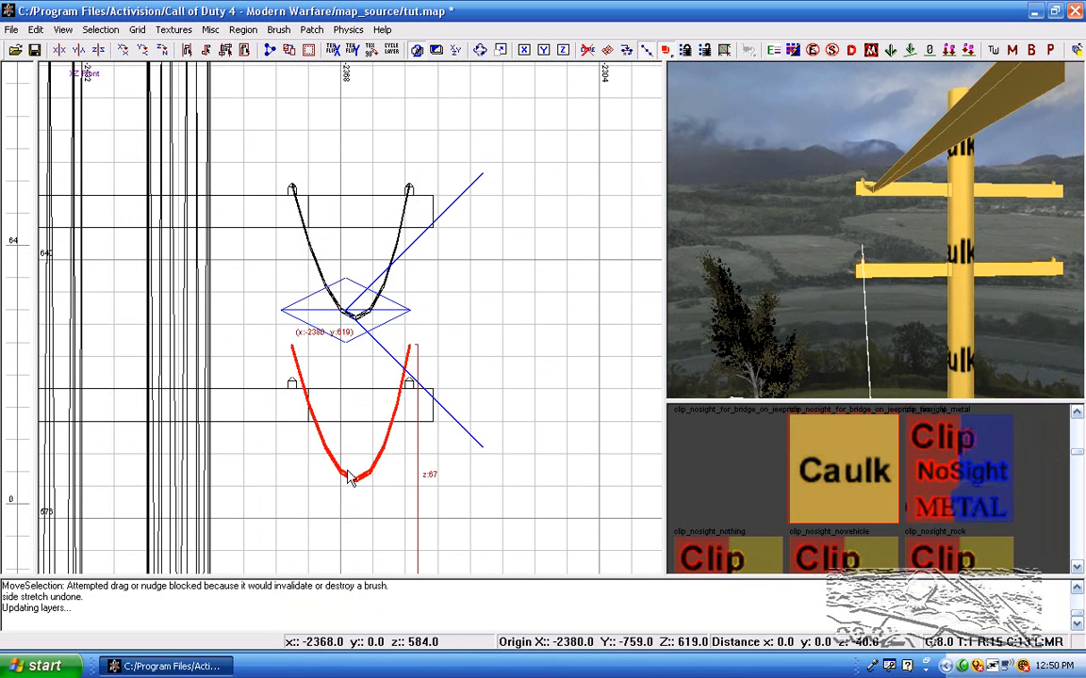
pyautogui.scroll(-2, 346, 490)
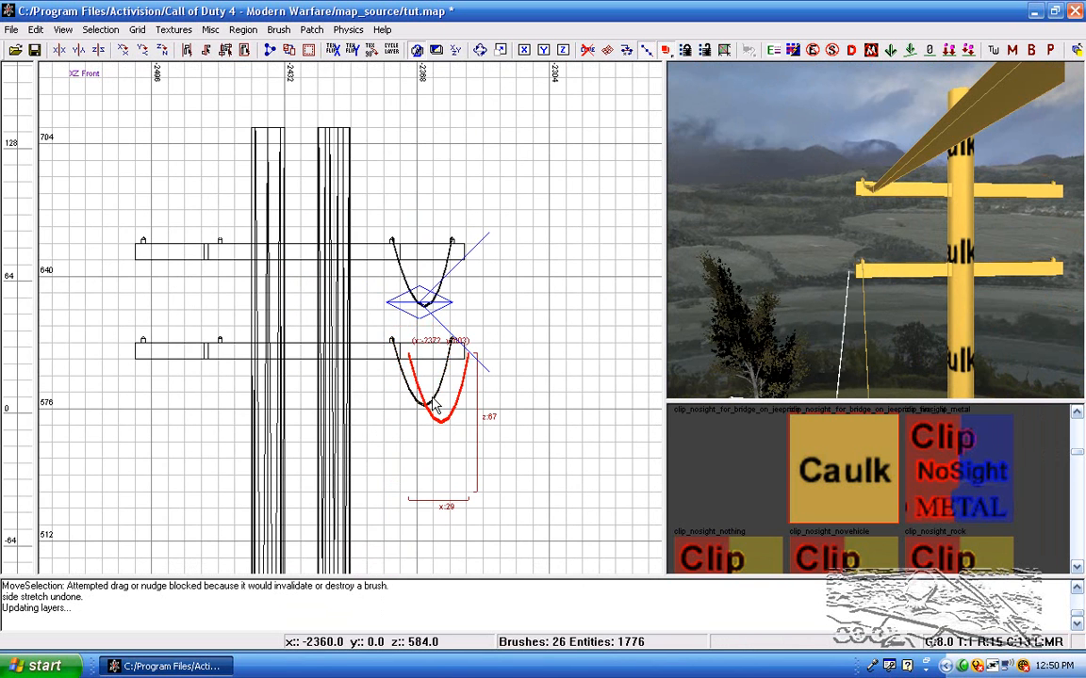
pyautogui.moveTo(431, 429); pyautogui.dragTo(398, 420)
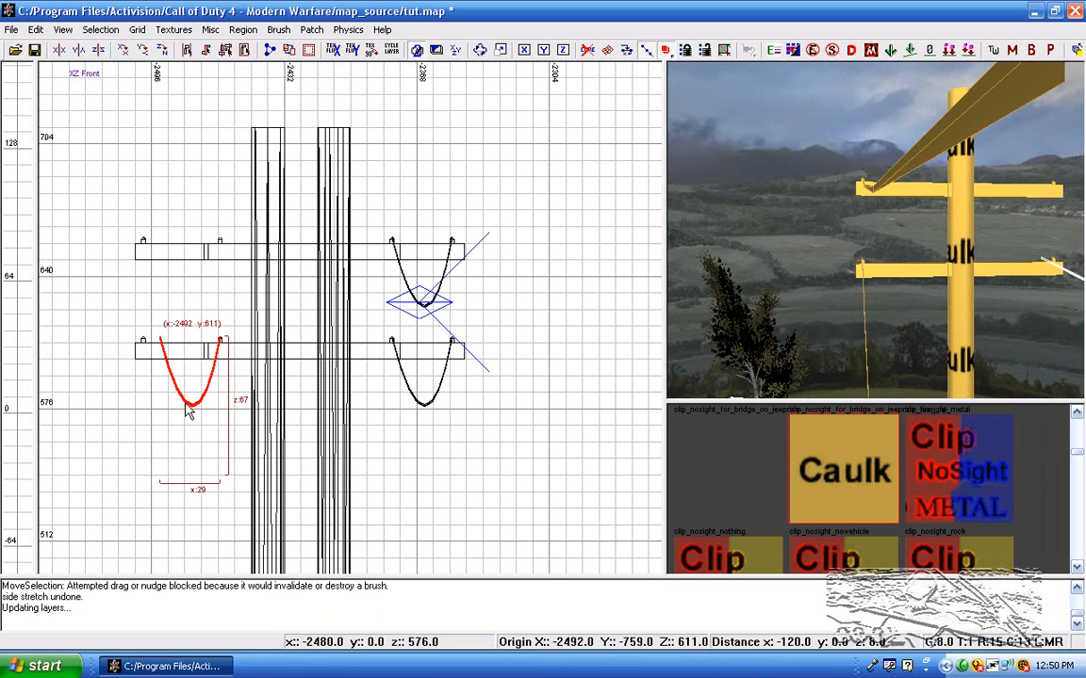
pyautogui.scroll(1, 158, 371)
pyautogui.press('space')
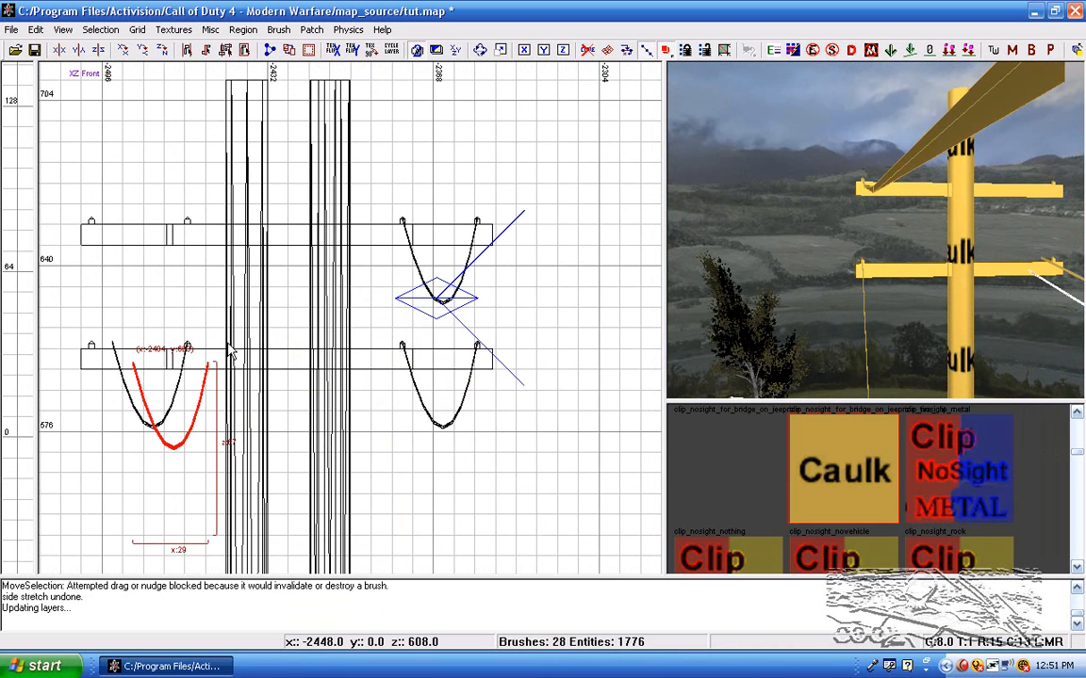
pyautogui.hotkey('ctrl', 'Tab')
pyautogui.hotkey('ctrl', 'Tab')
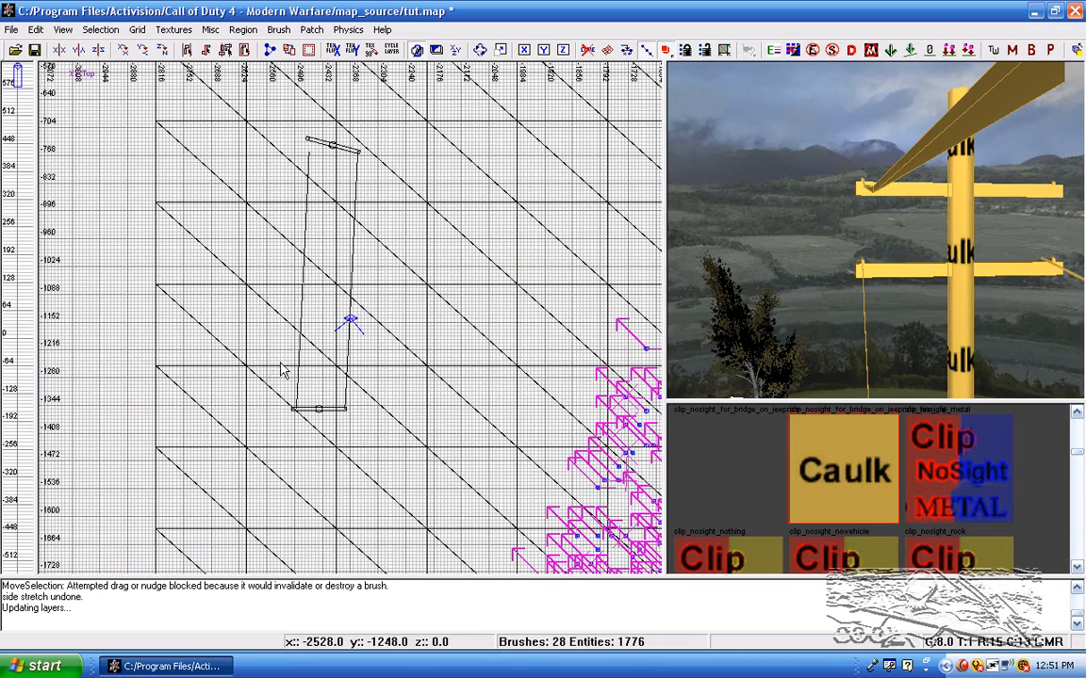
pyautogui.moveTo(872, 254); pyautogui.dragTo(750, 308, button='right')
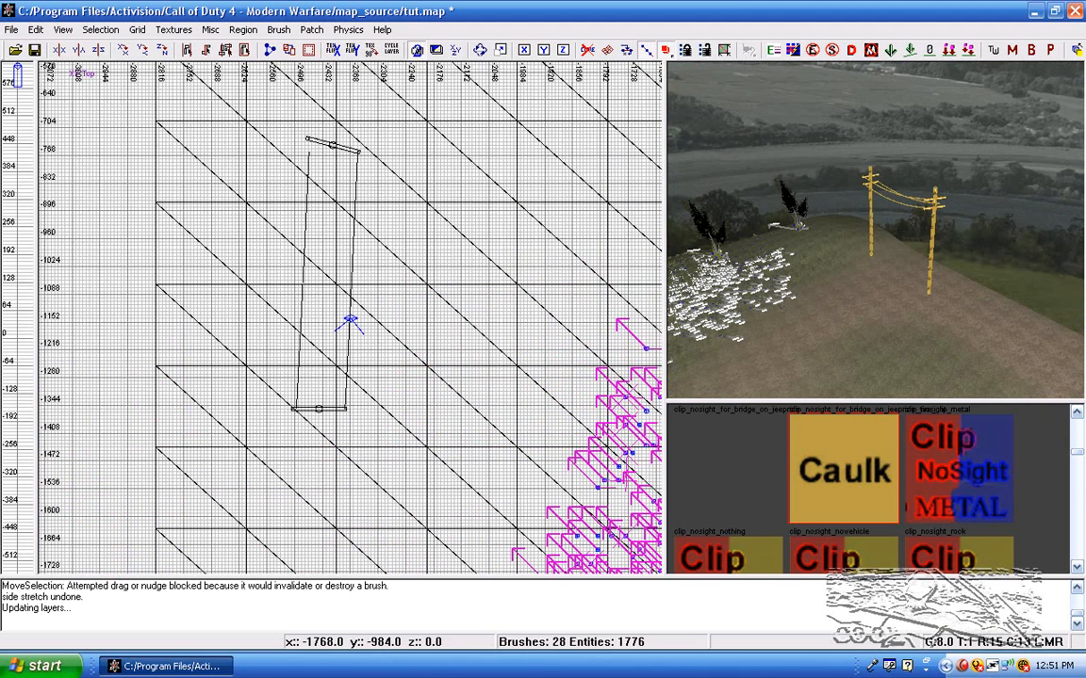